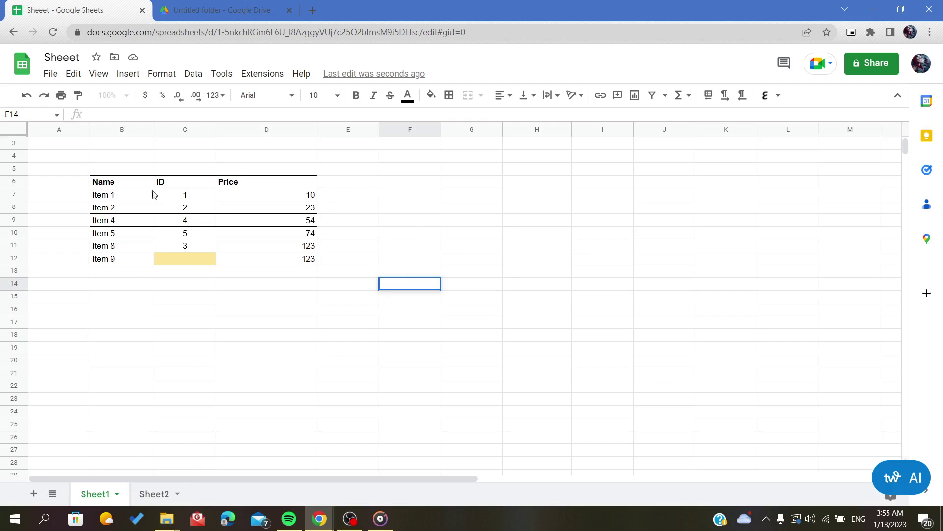
Delete Item 9's blank ID cell C12 with shift up, after undoing a shift-left attempt
left_click(198, 262)
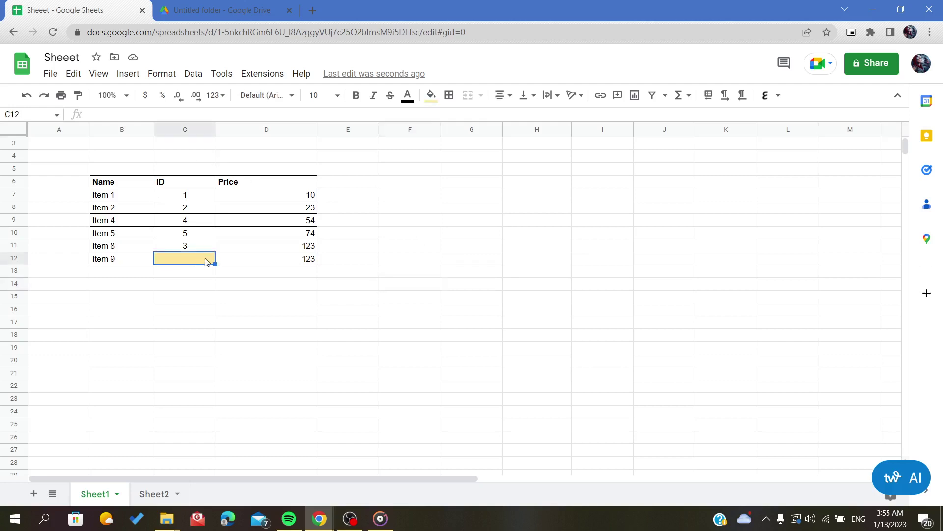
right_click(198, 261)
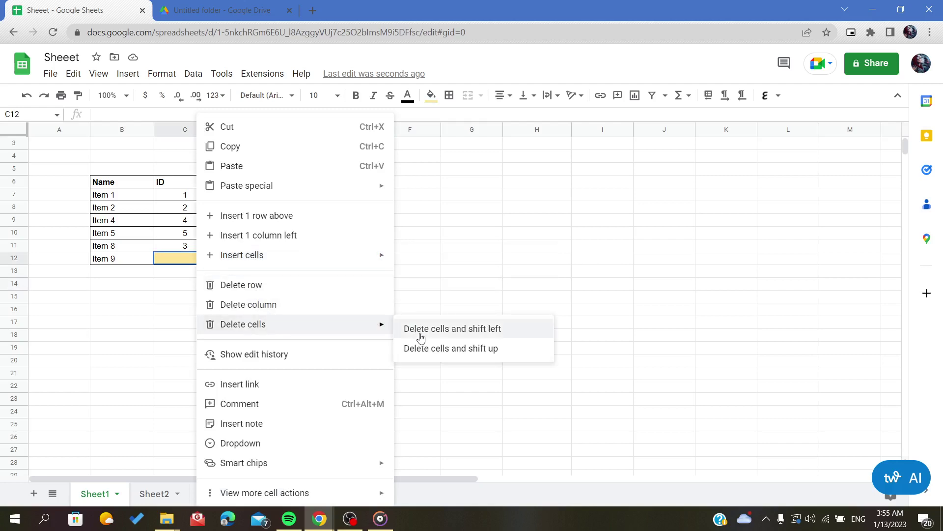
mouse_move(243, 325)
left_click(442, 335)
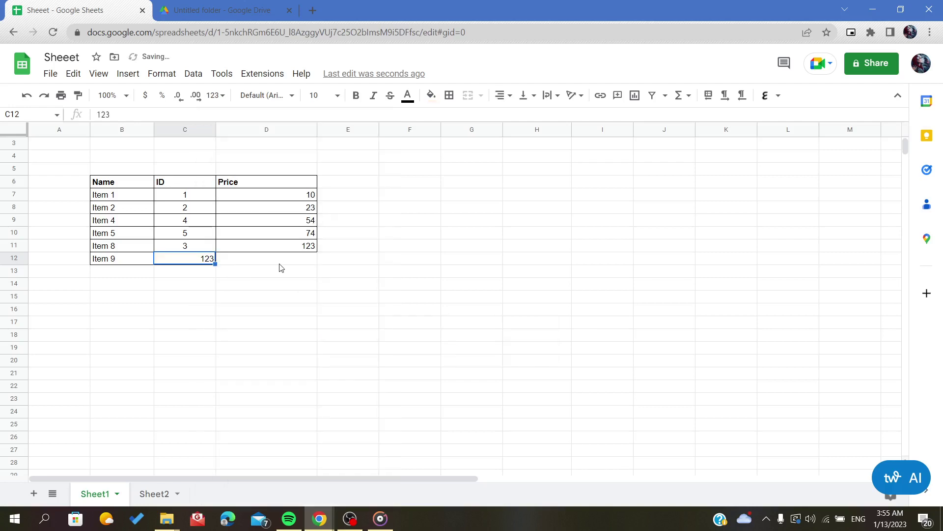
key("ctrl+z")
right_click(200, 269)
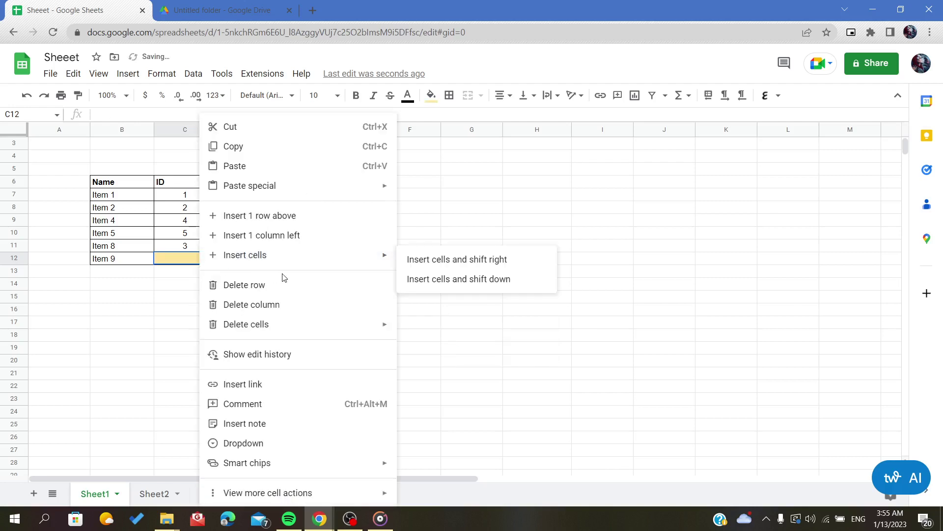
mouse_move(246, 324)
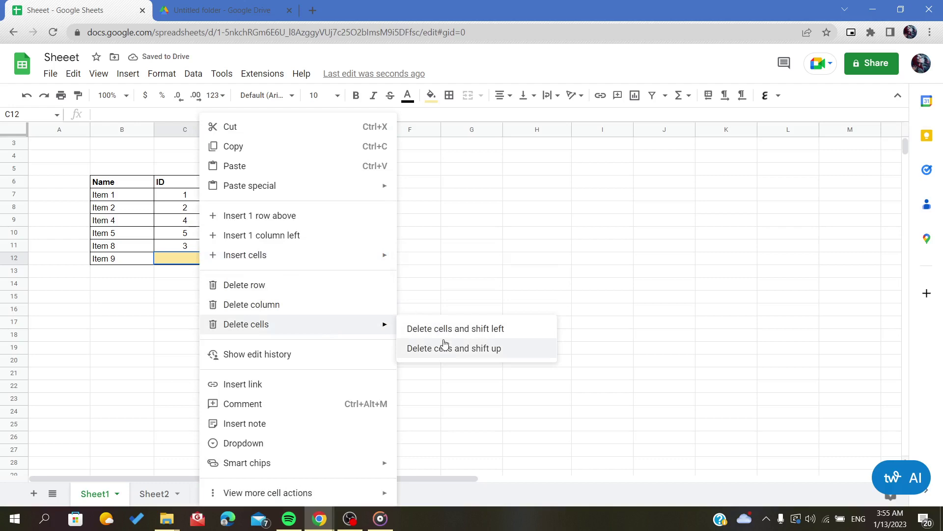
left_click(445, 353)
left_click(295, 292)
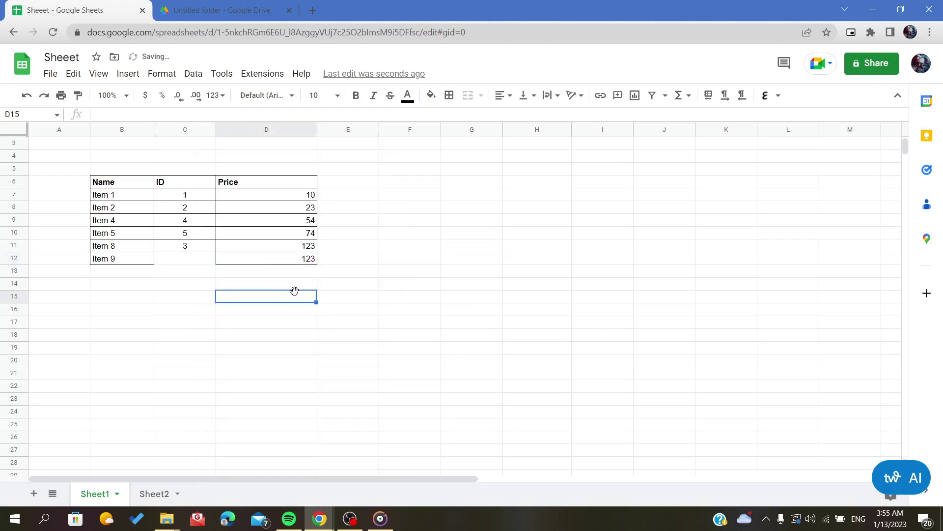
left_click(174, 262)
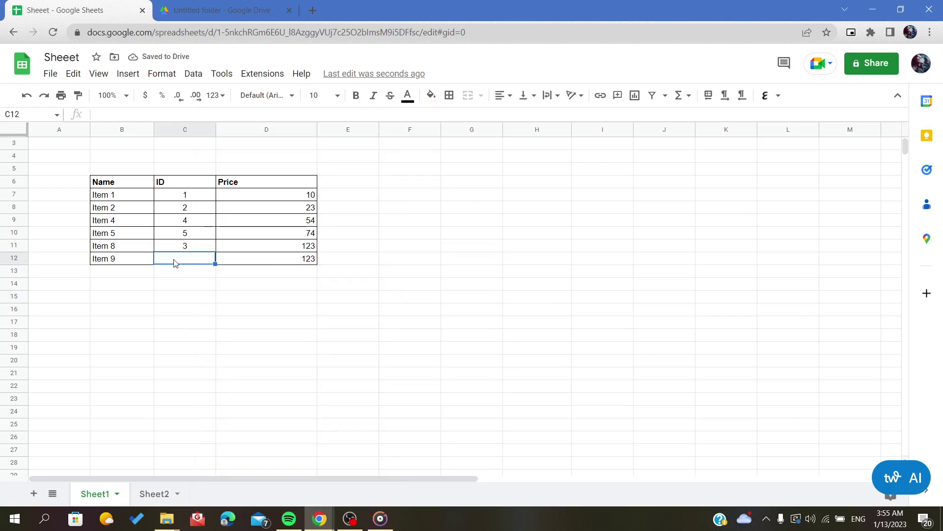
left_click(184, 279)
scroll(166, 272, "up", 1)
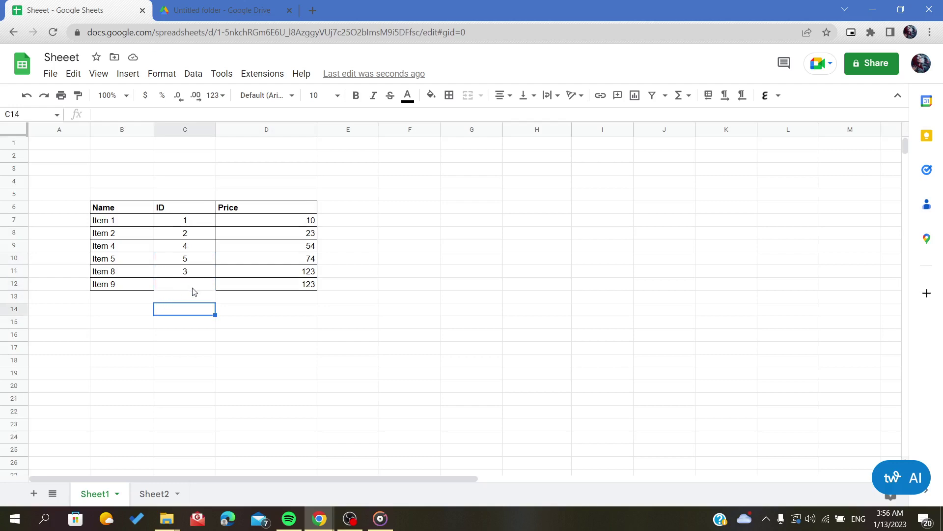
Undo the deletion to restore Item 9's yellow blank, then fill B14 light yellow
key("ctrl+z")
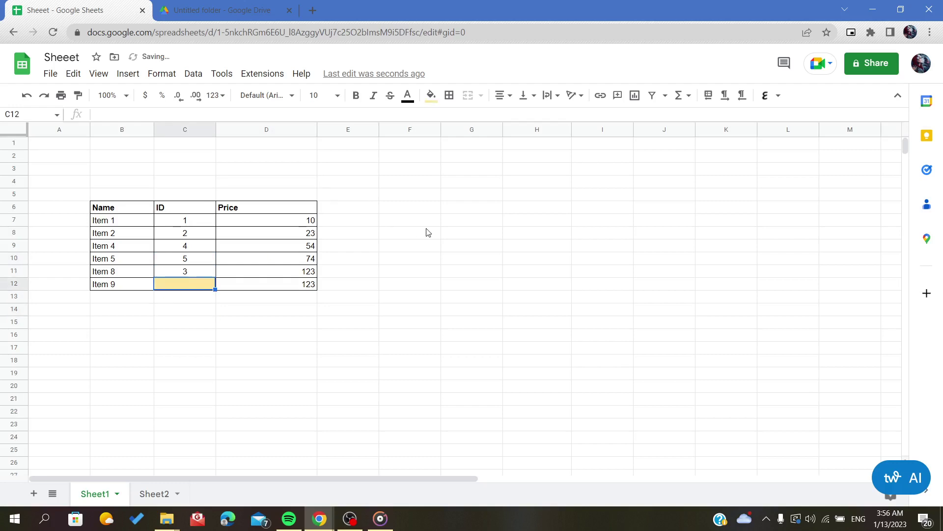
left_click(426, 232)
left_click(258, 302)
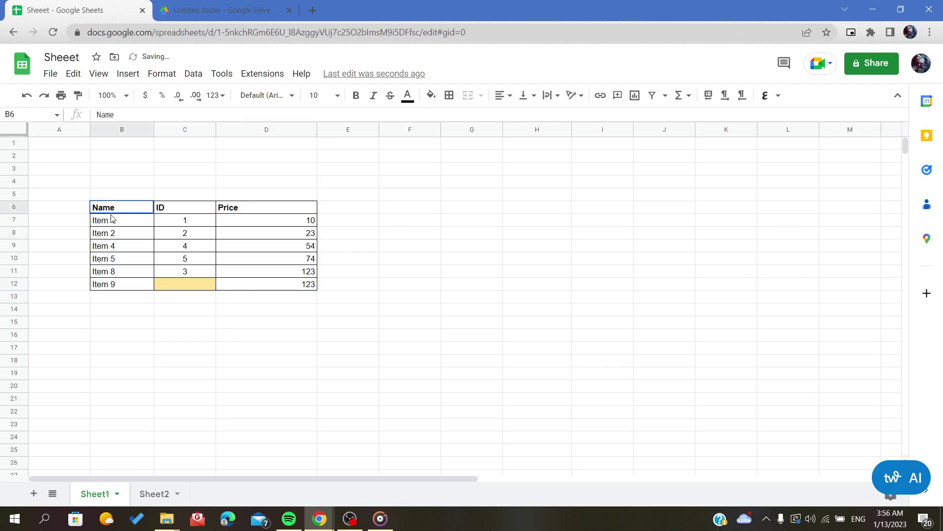
left_click_drag(122, 234, 293, 382)
left_click(233, 380)
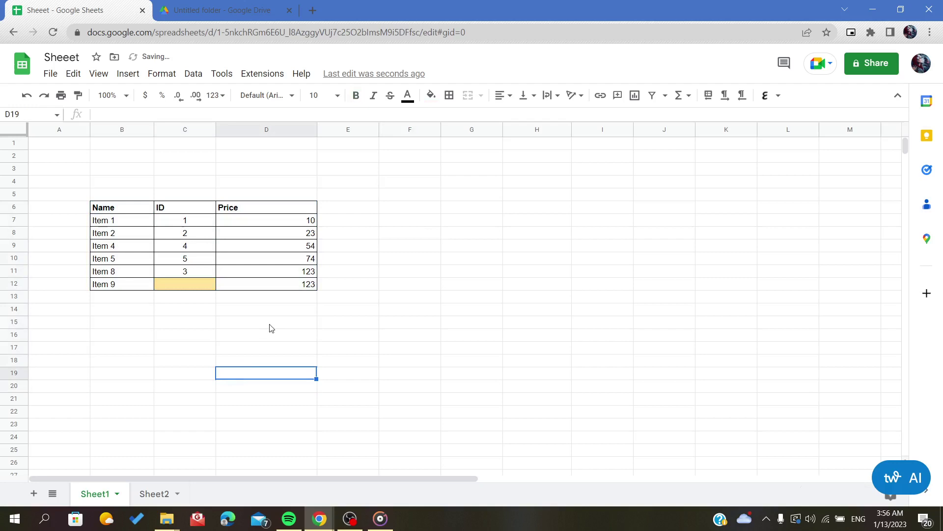
left_click(133, 312)
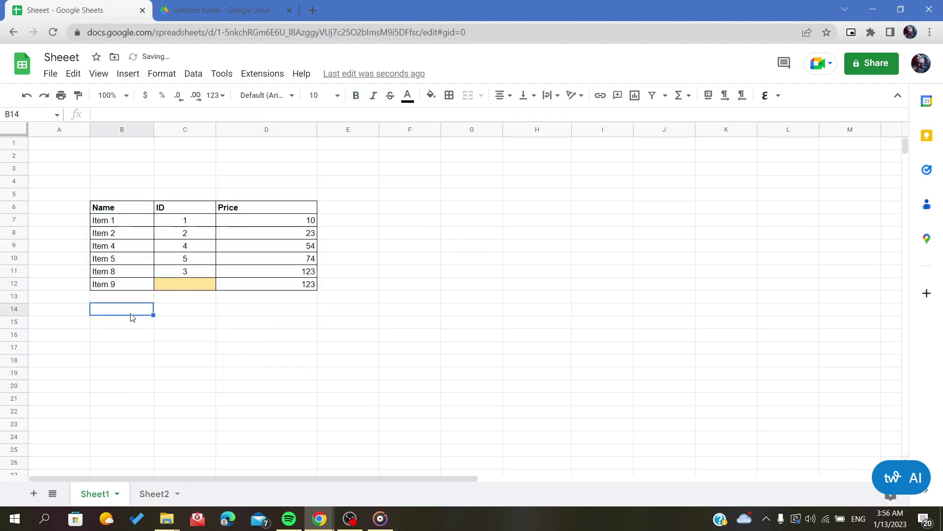
left_click(432, 95)
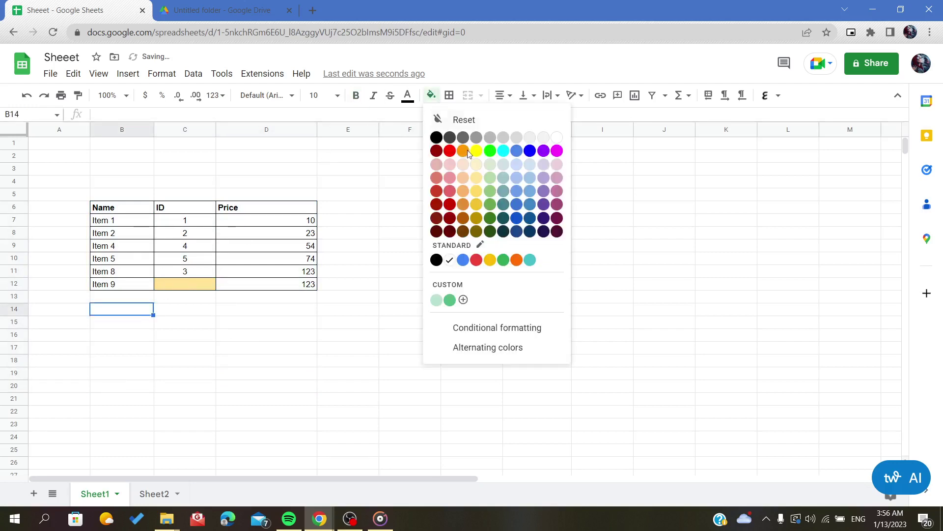
left_click(478, 184)
Extend the names series from Item 9 to add Item 10 in B13
left_click(135, 303)
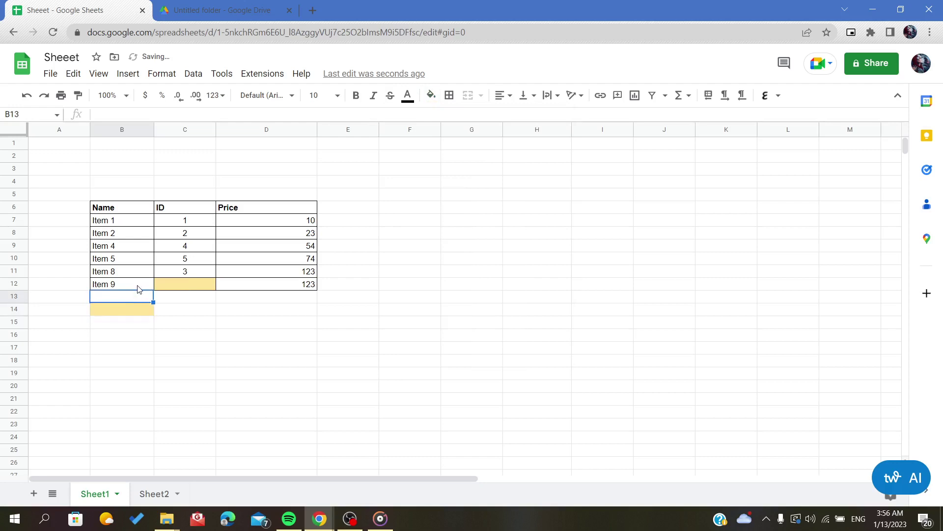
left_click(137, 289)
left_click_drag(150, 290, 152, 302)
key("ctrl+z")
left_click(149, 287)
left_click_drag(153, 289, 152, 302)
Fill D14 light yellow and copy the 123 price down into D13
left_click(248, 317)
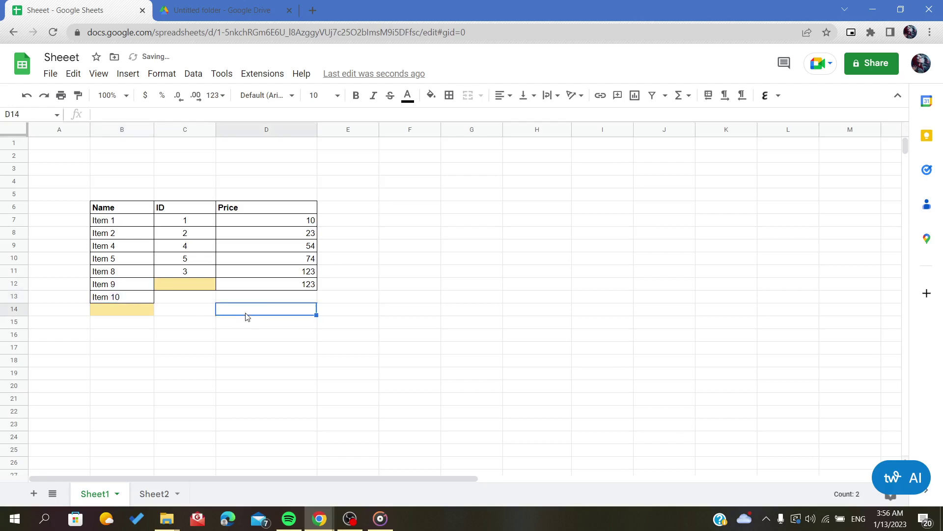
left_click(432, 96)
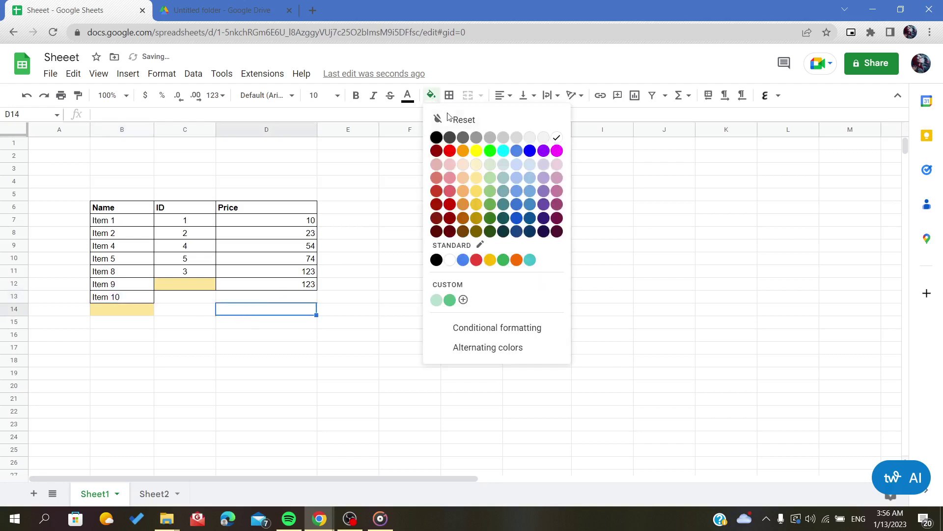
left_click(477, 177)
left_click(269, 287)
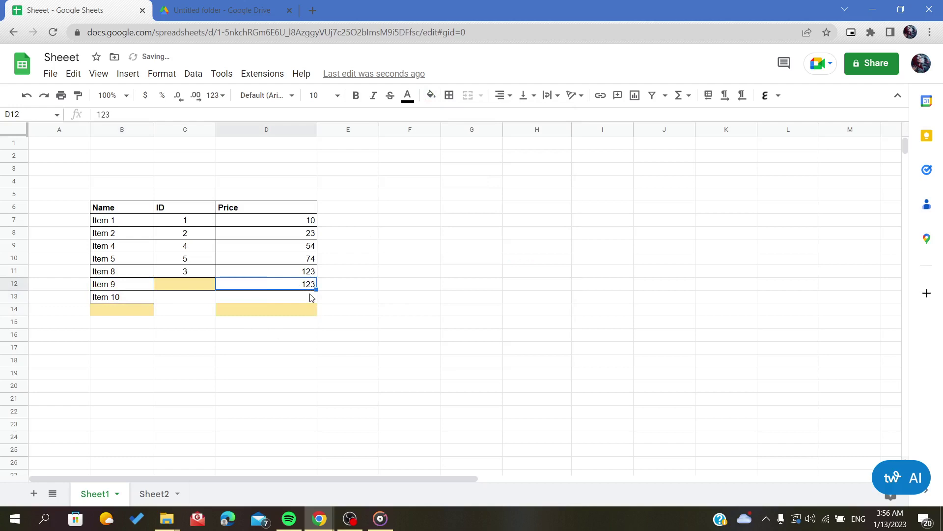
left_click_drag(316, 289, 316, 302)
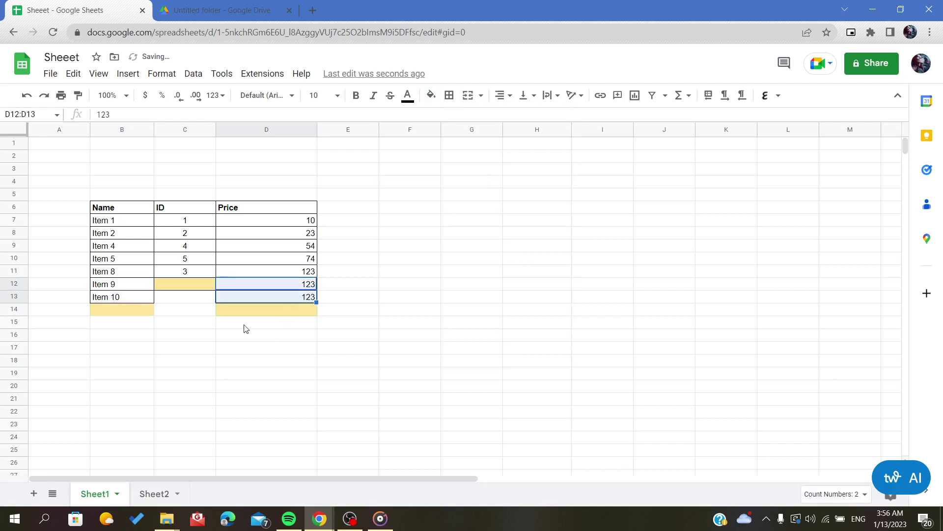
Enter ID 12 in C13 and 23 in C14, then select the table
left_click(198, 298)
type("12")
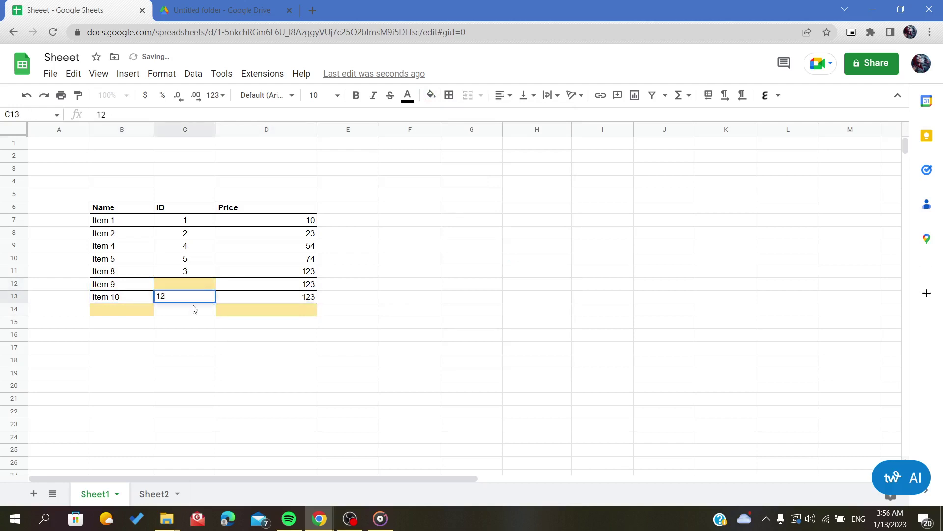
left_click(194, 313)
type("23")
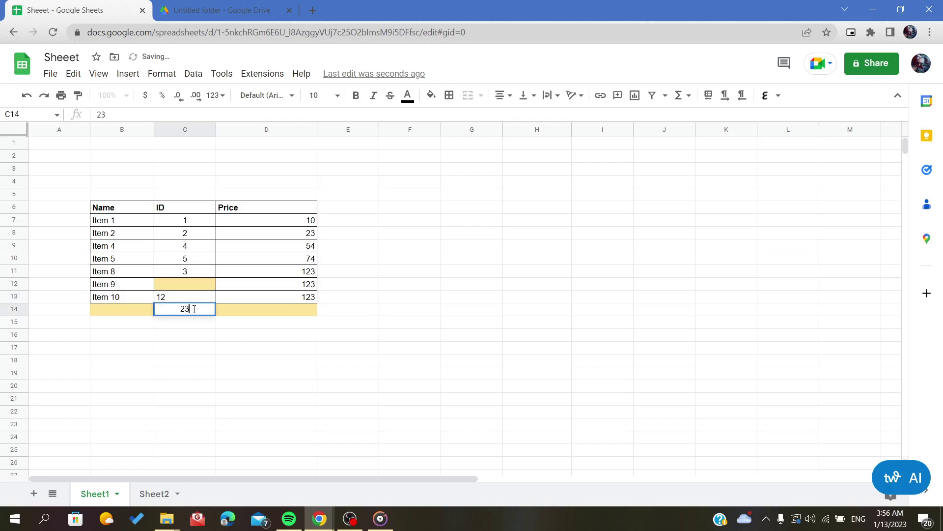
left_click(143, 338)
mouse_move(121, 220)
left_mouse_down()
mouse_move(288, 330)
mouse_move(299, 317)
left_mouse_up()
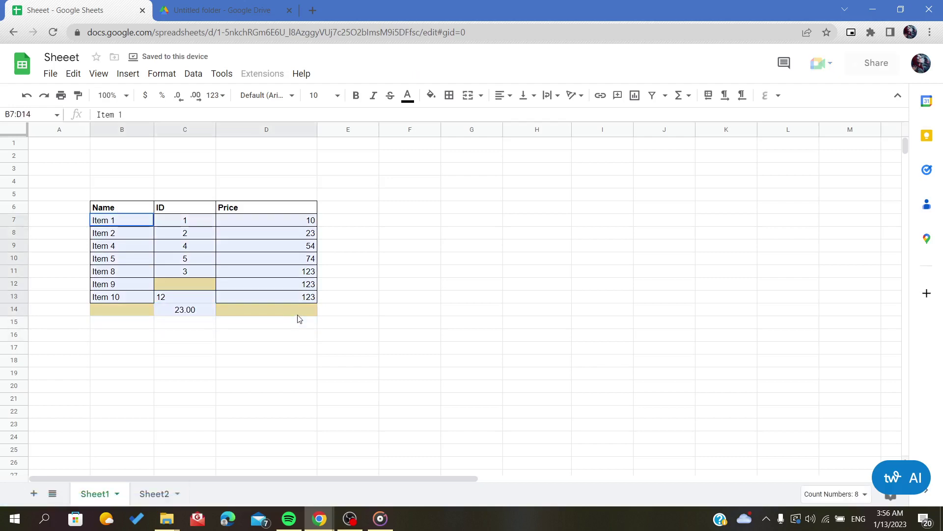
Apply All borders so row 14 is enclosed, then reselect the B7:D14 table range
left_click(431, 96)
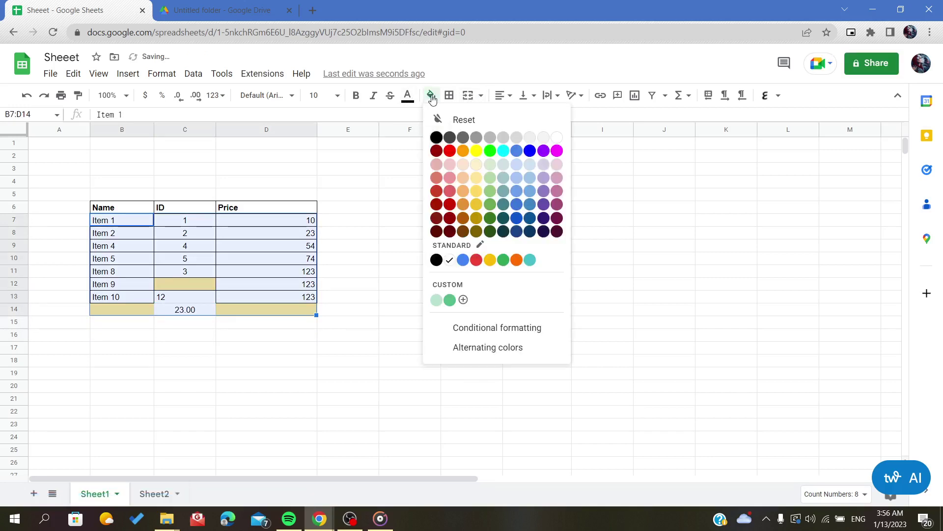
left_click(449, 96)
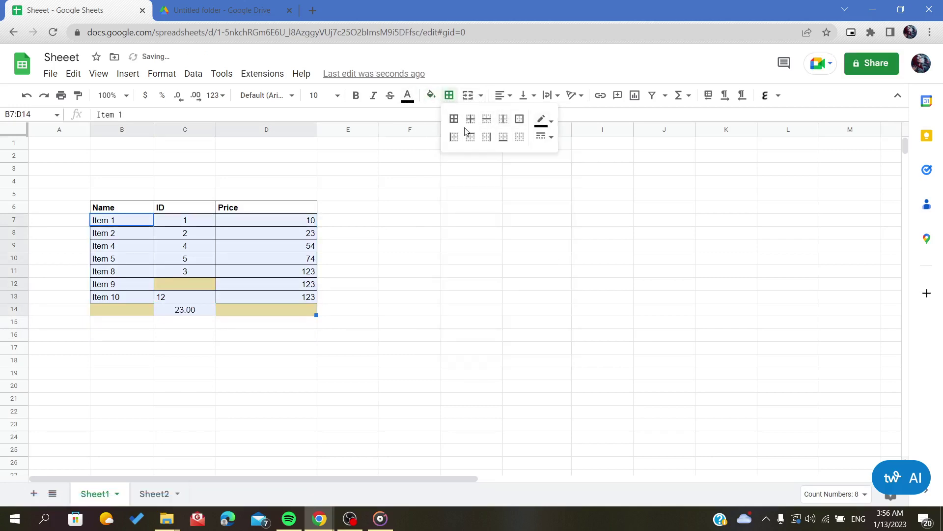
left_click(454, 118)
left_click(462, 348)
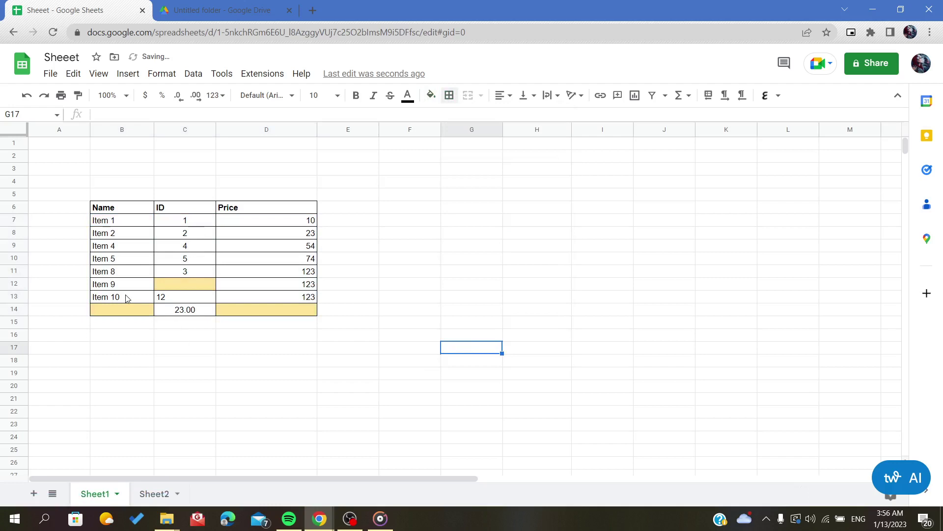
left_click(666, 235)
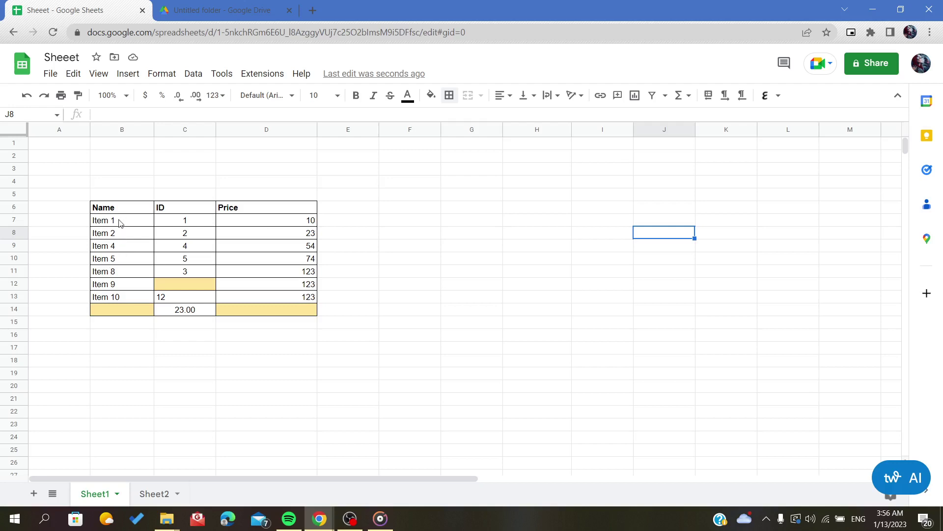
left_click_drag(119, 220, 117, 312)
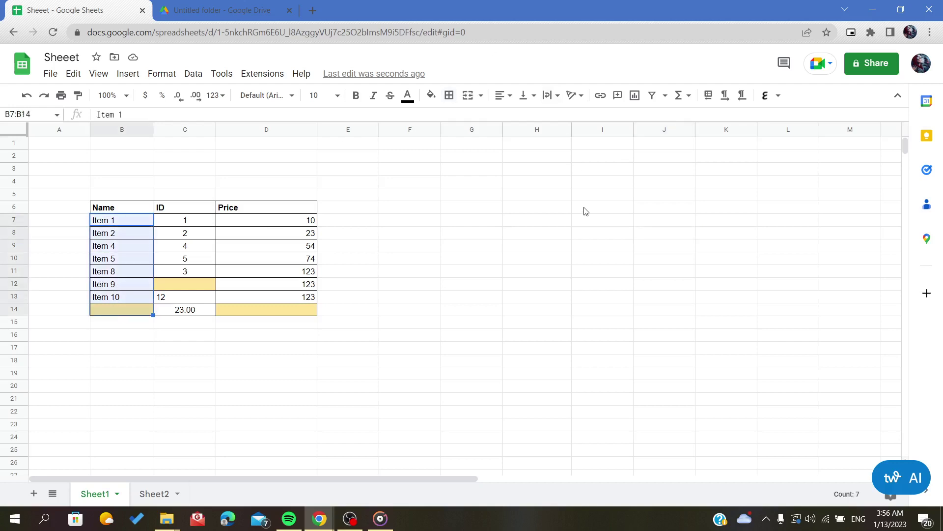
left_click(68, 259)
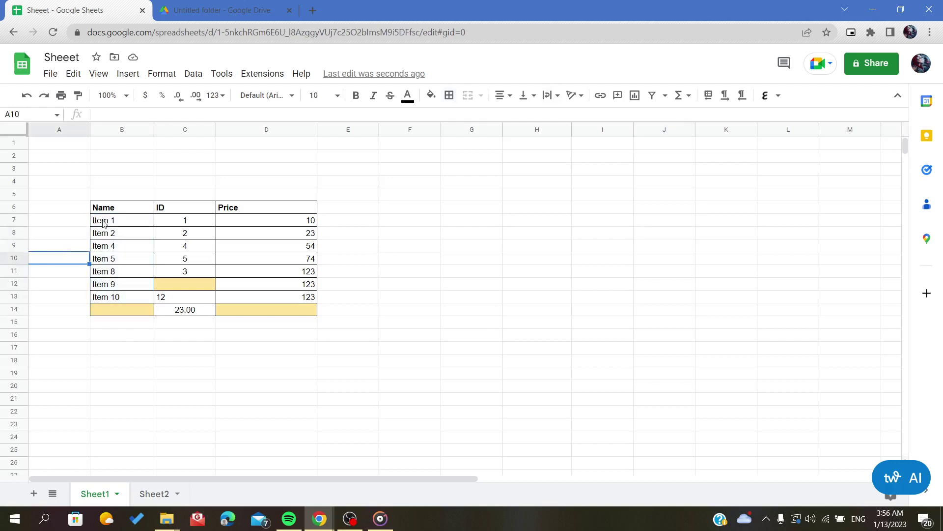
left_click_drag(104, 225, 259, 310)
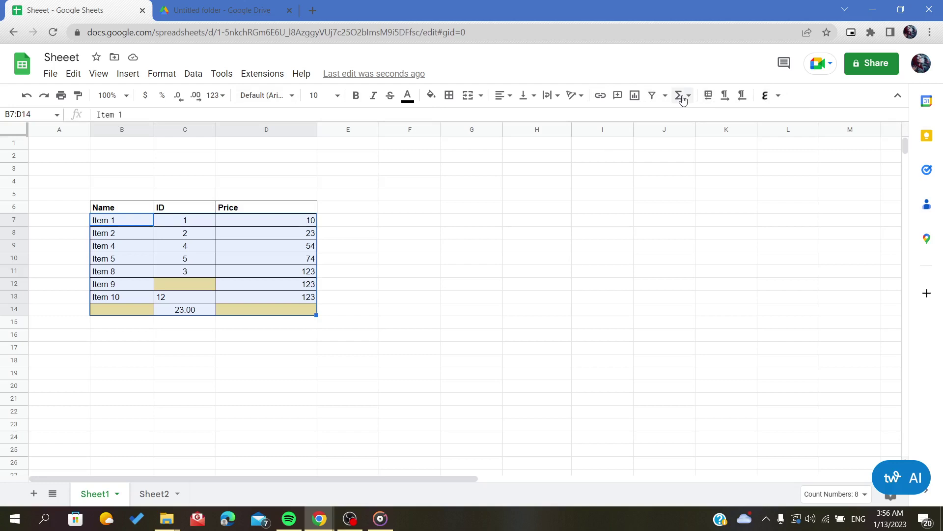
Add a filter to the table and set the Name column to show only (Blanks)
left_click(656, 99)
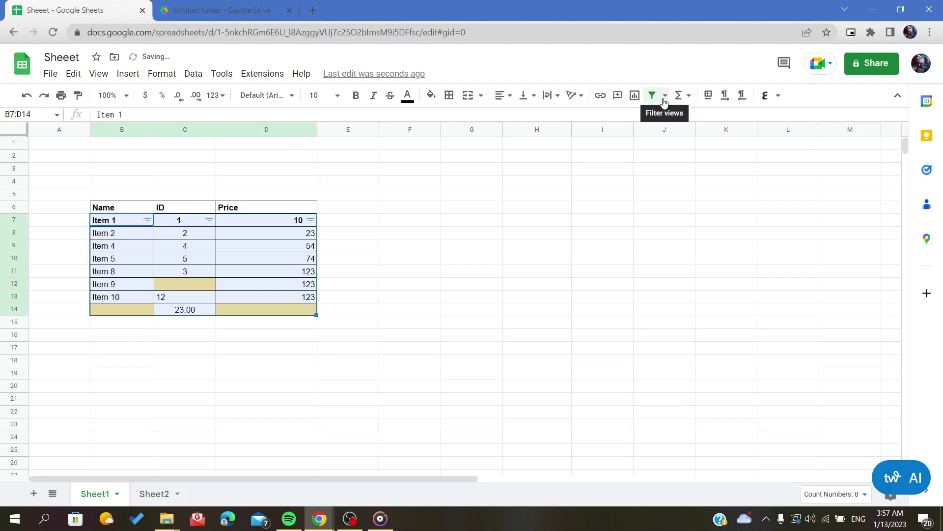
left_click(666, 97)
left_click(665, 97)
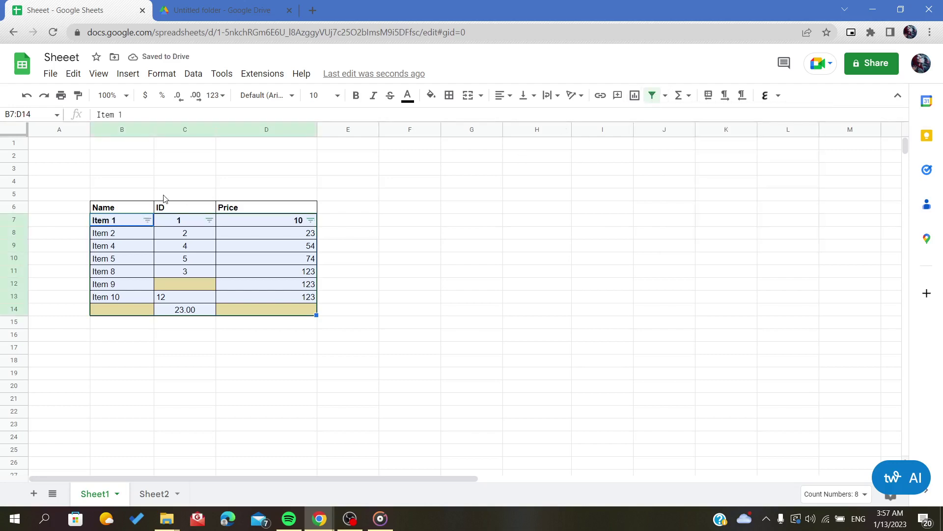
left_click(148, 221)
scroll(178, 320, "down", 1)
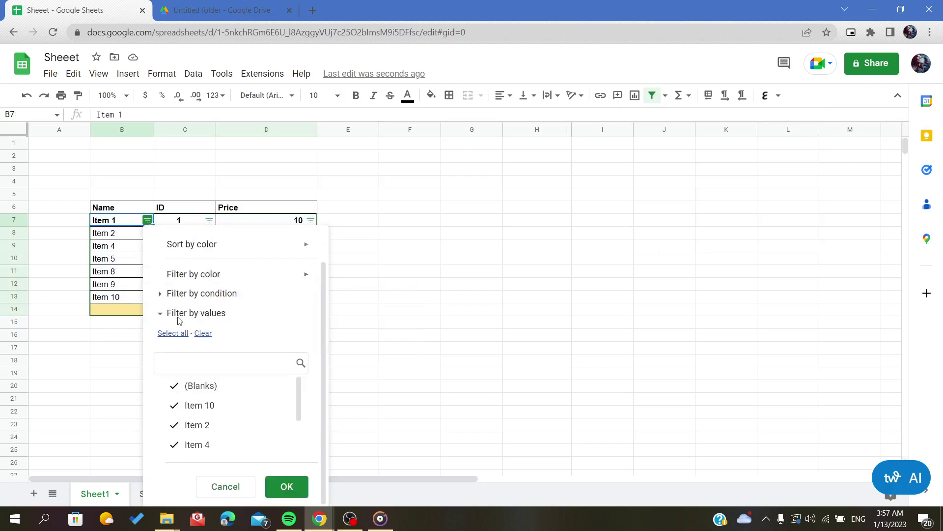
left_click(201, 336)
scroll(179, 399, "down", 2)
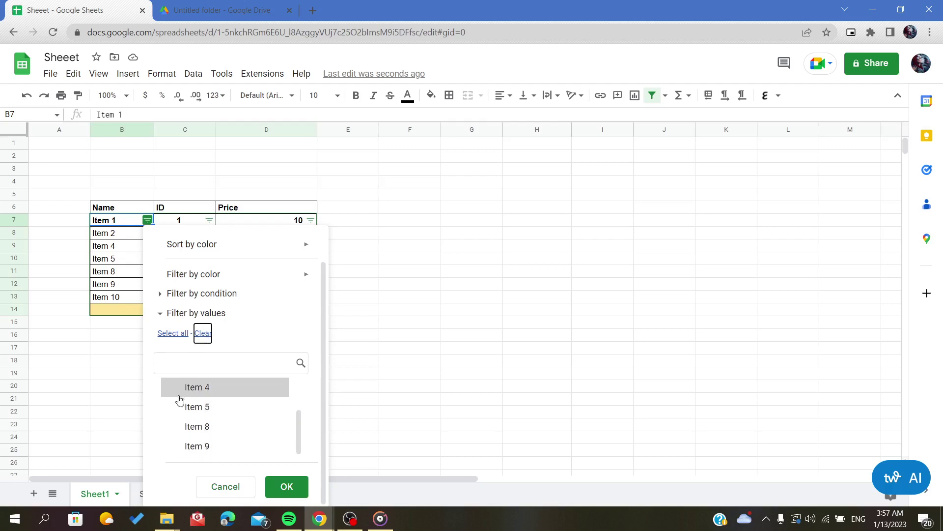
scroll(180, 400, "up", 2)
scroll(179, 400, "down", 2)
scroll(199, 427, "up", 2)
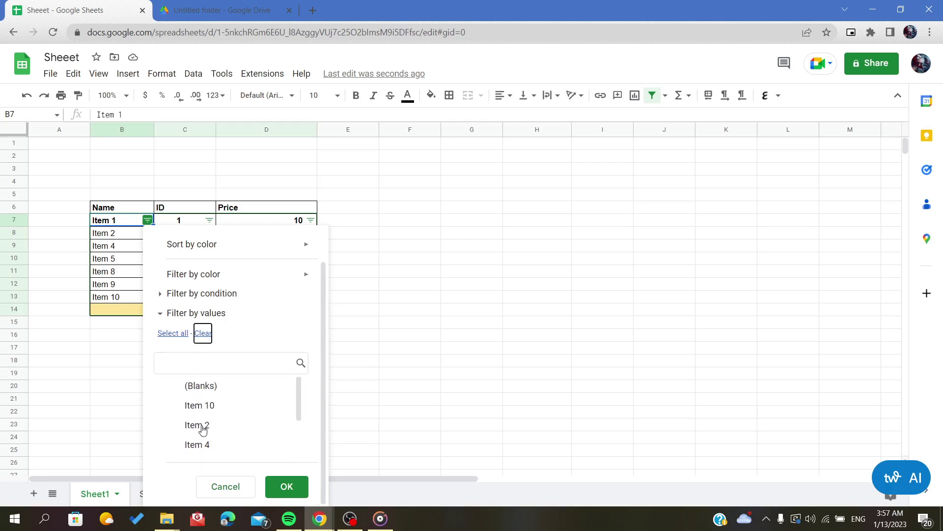
left_click(175, 392)
left_click(285, 487)
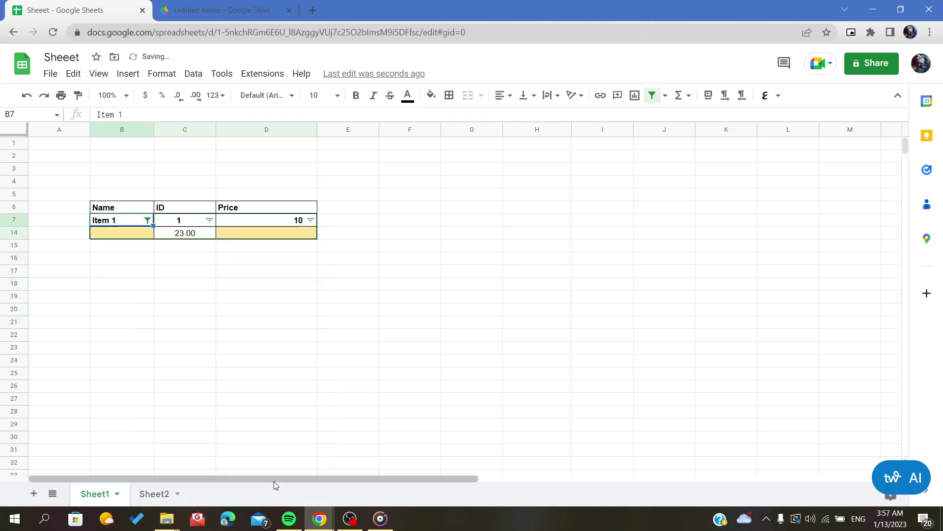
Select the blank row 14 cells beside the 23.00 value
left_click(183, 236)
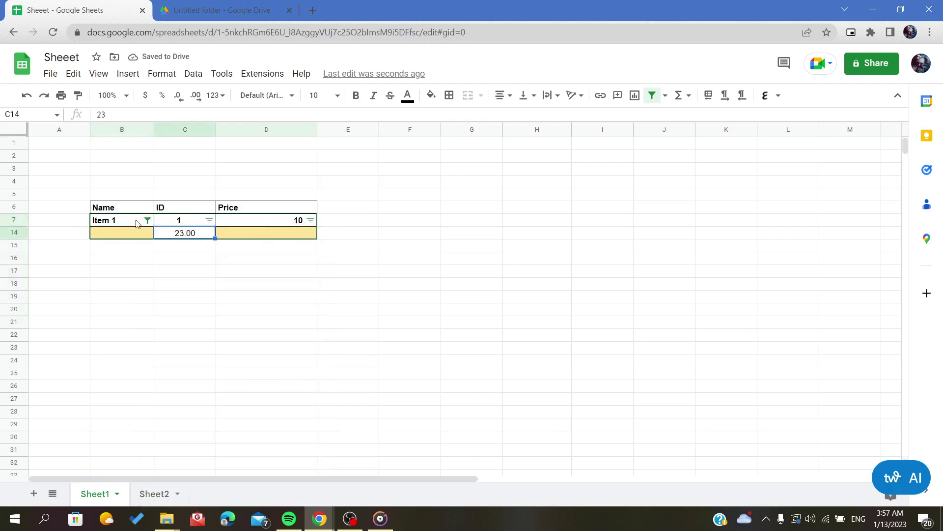
left_click(126, 237)
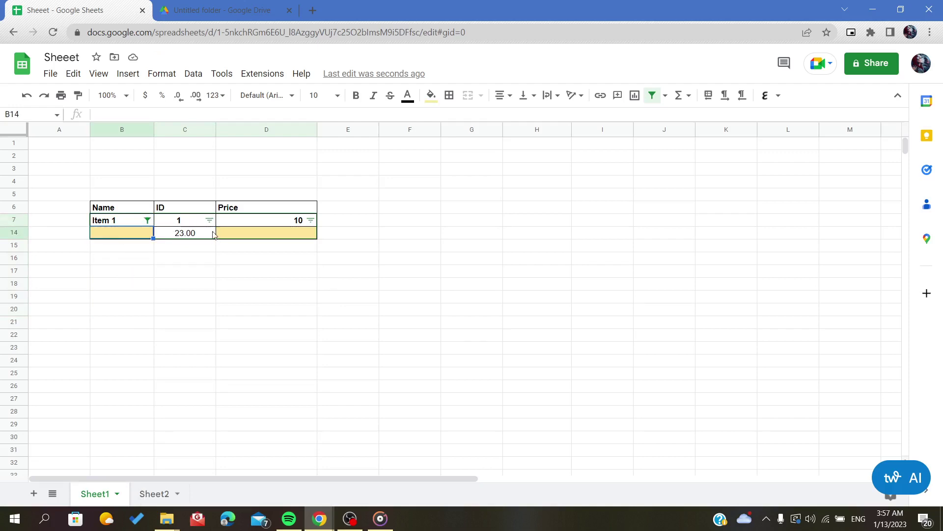
left_click_drag(213, 233, 231, 234)
Delete the blank yellow cell B14, shifting the cells below up
left_click(196, 253)
left_click(144, 233)
right_click(261, 234)
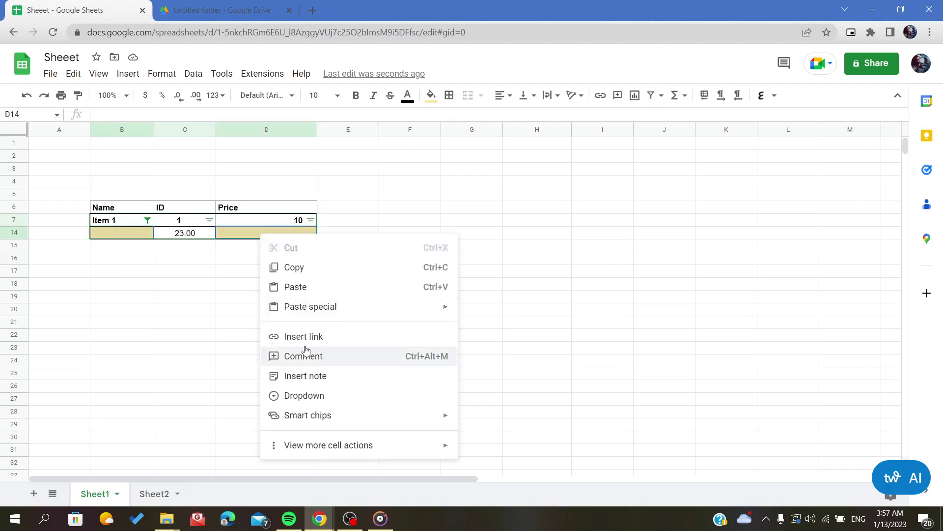
mouse_move(328, 445)
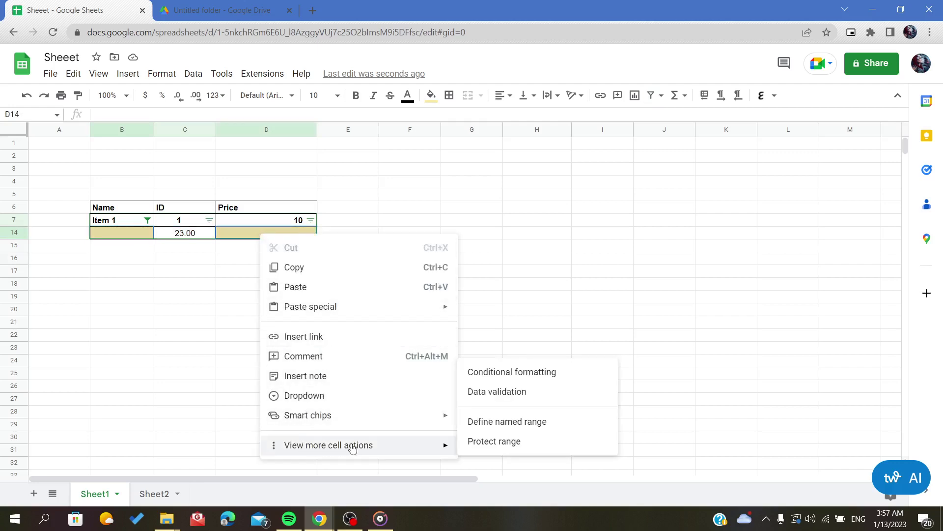
left_click(239, 243)
left_click(139, 236)
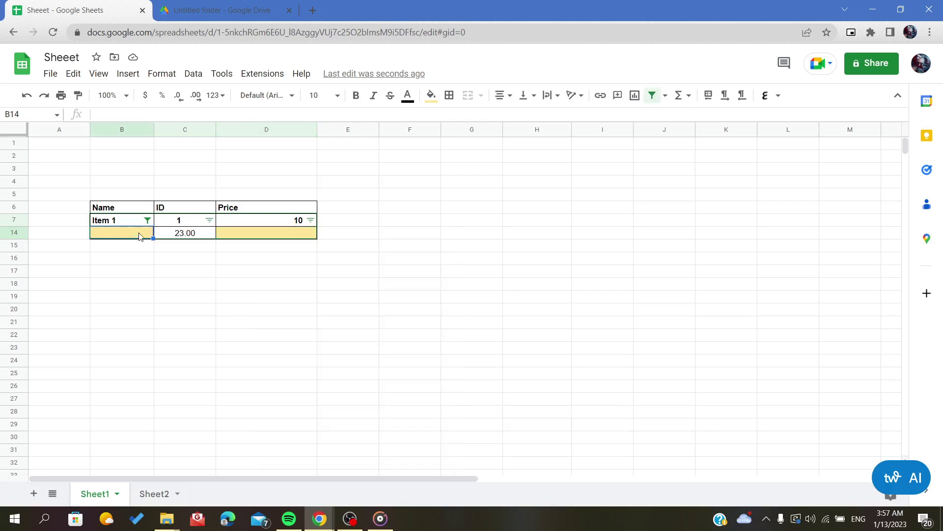
right_click(232, 233)
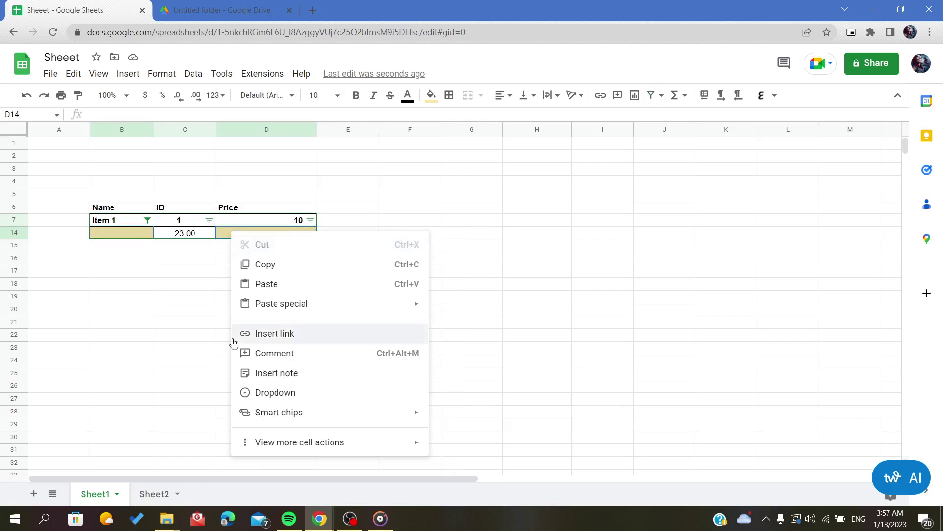
mouse_move(300, 441)
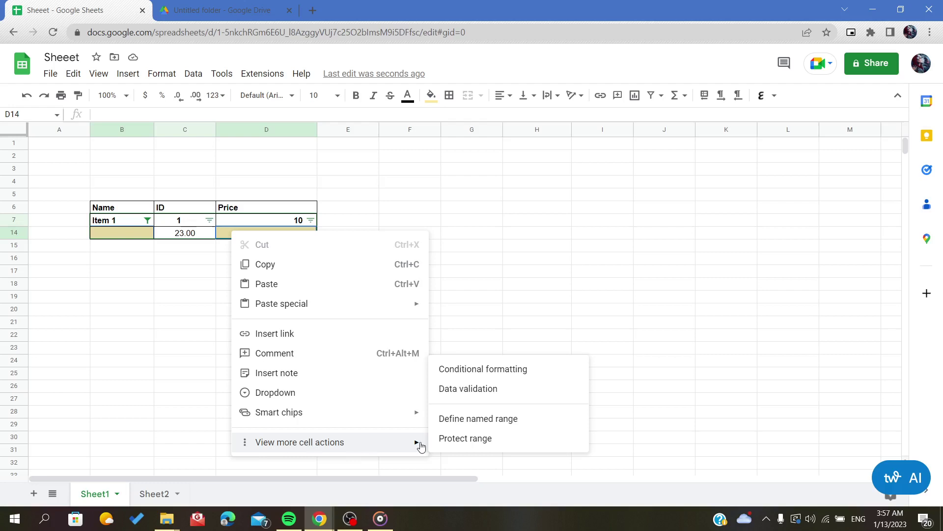
left_click(121, 233)
right_click(120, 235)
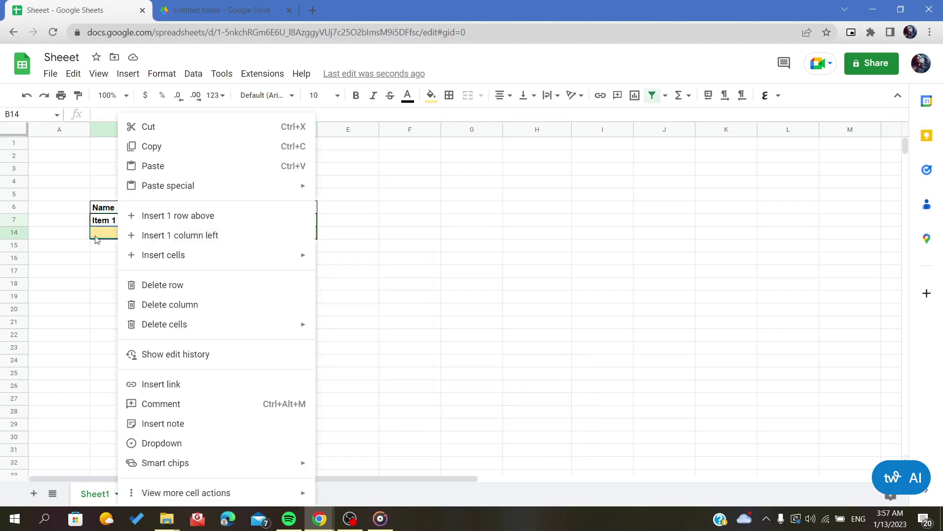
left_click(122, 237)
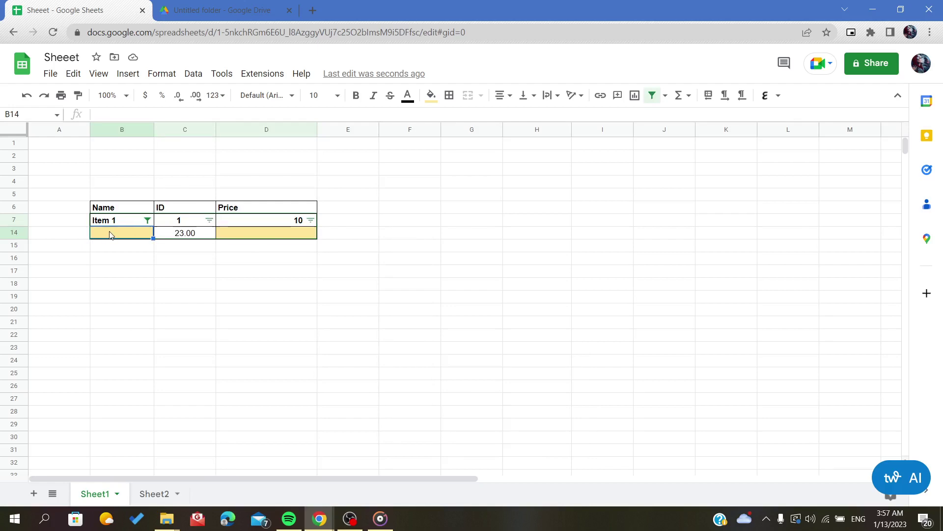
right_click(106, 235)
mouse_move(155, 324)
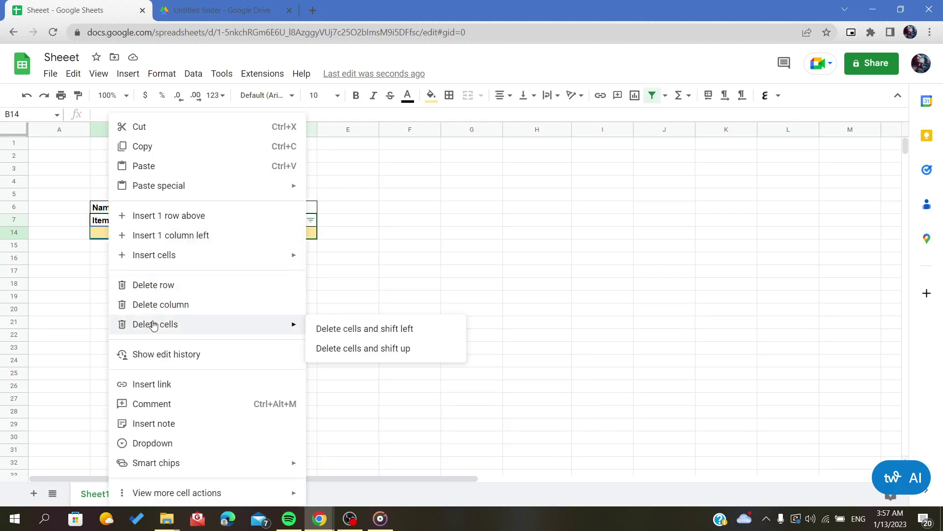
left_click(333, 350)
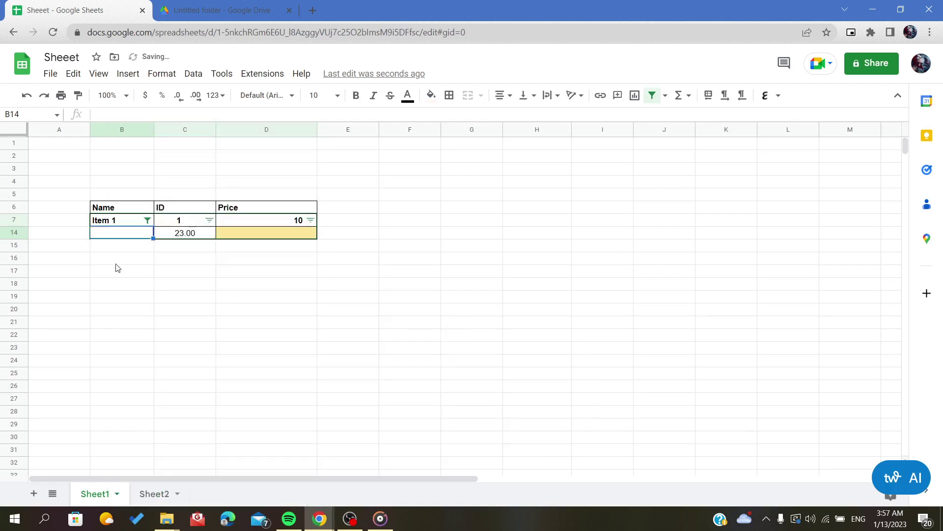
Delete the blank yellow cell D14, shifting the cells below up
left_click(264, 238)
right_click(264, 237)
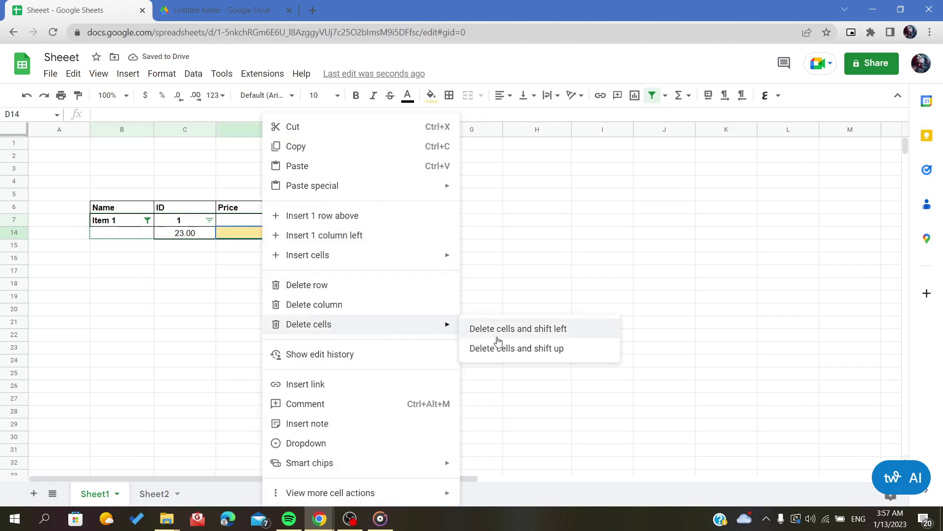
left_click(497, 348)
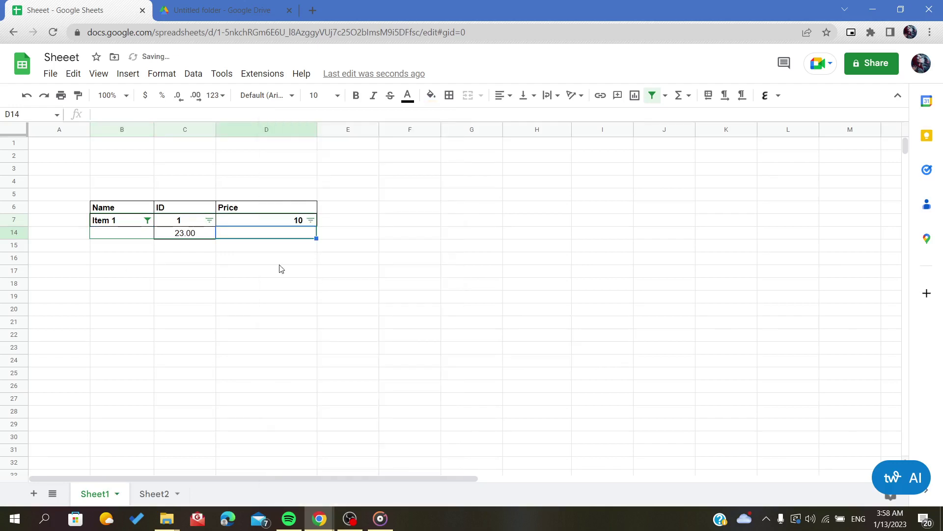
Toggle the 23.00 value in the ID column's filter options
left_click(210, 220)
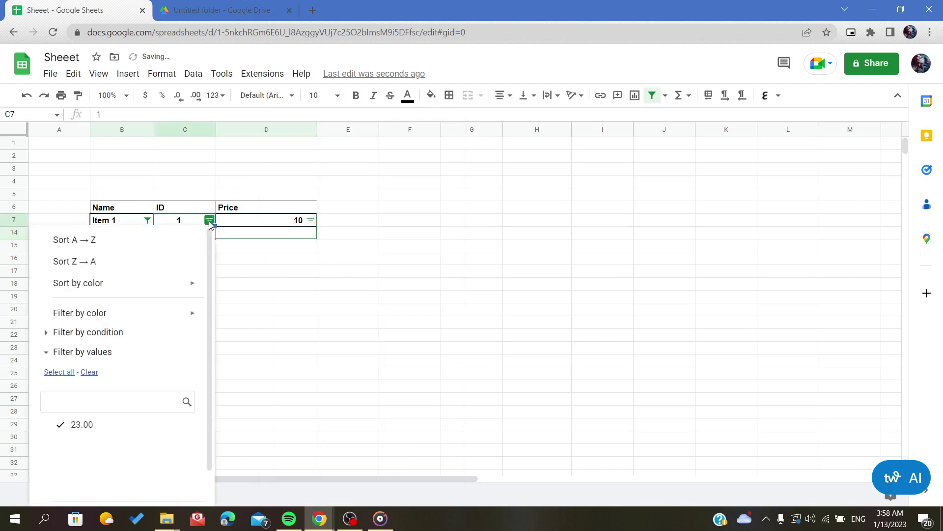
left_click(87, 373)
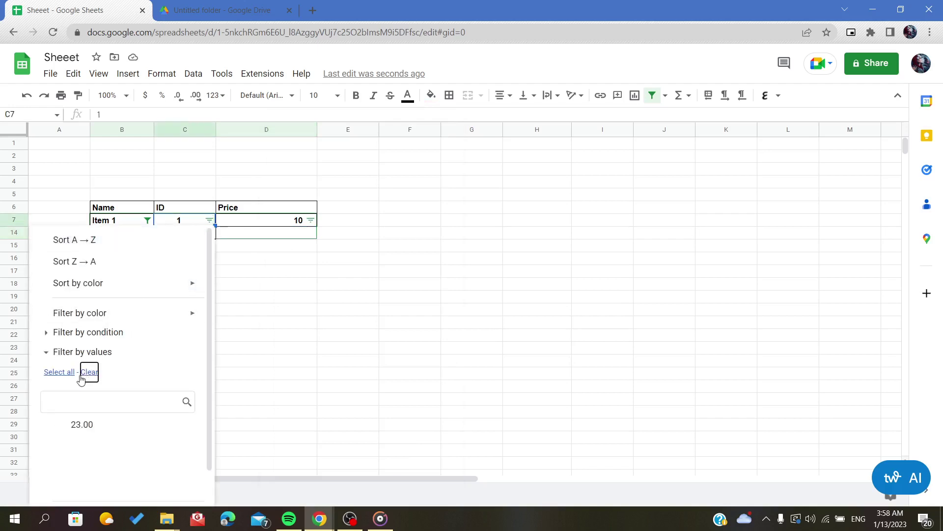
left_click(64, 373)
left_click(45, 353)
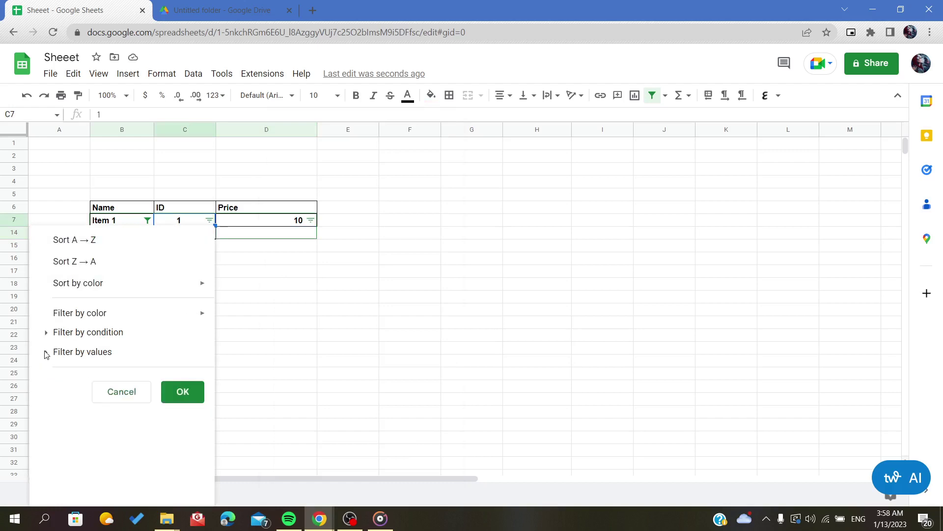
Tick all values in the Name column filter and close it
left_click(146, 220)
left_click(203, 372)
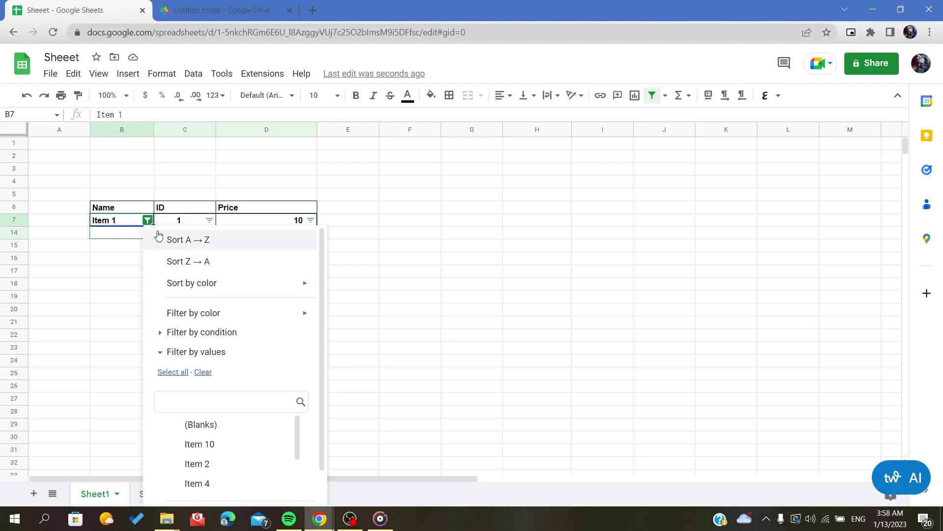
left_click(174, 371)
left_click(433, 349)
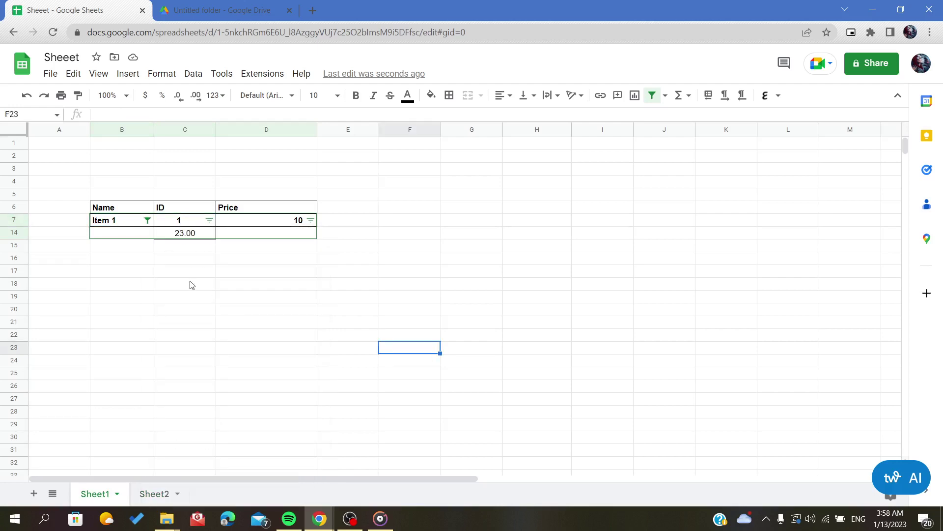
left_click(147, 220)
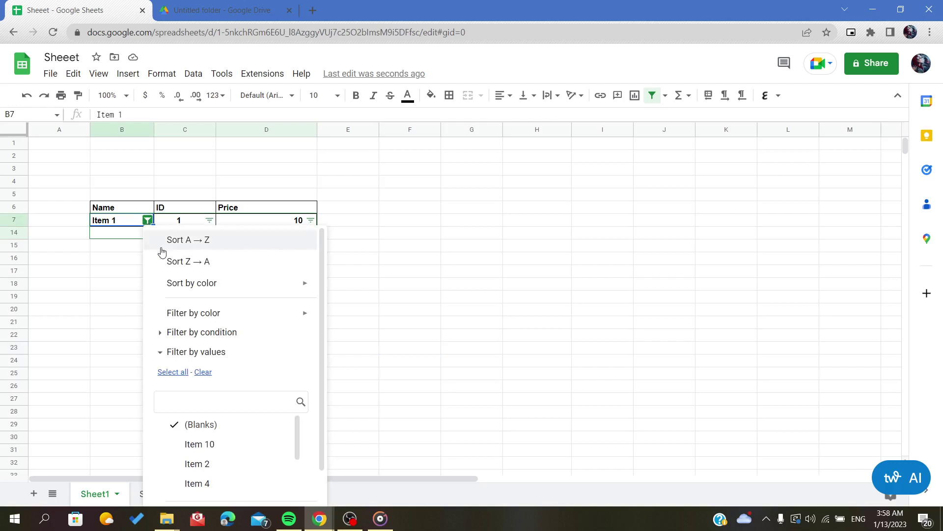
left_click(163, 352)
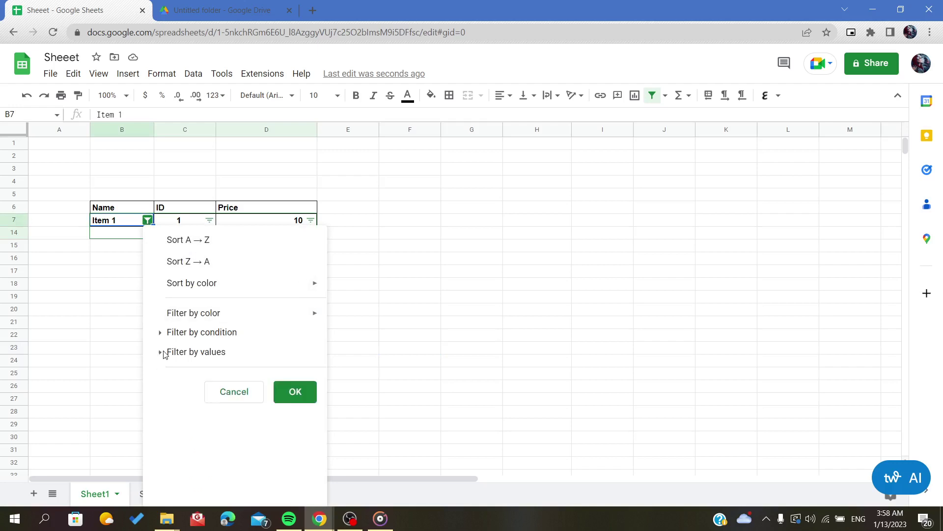
left_click(234, 392)
Remove the filter from the table and start dragging the C7 ID value
left_click(148, 220)
left_click(137, 257)
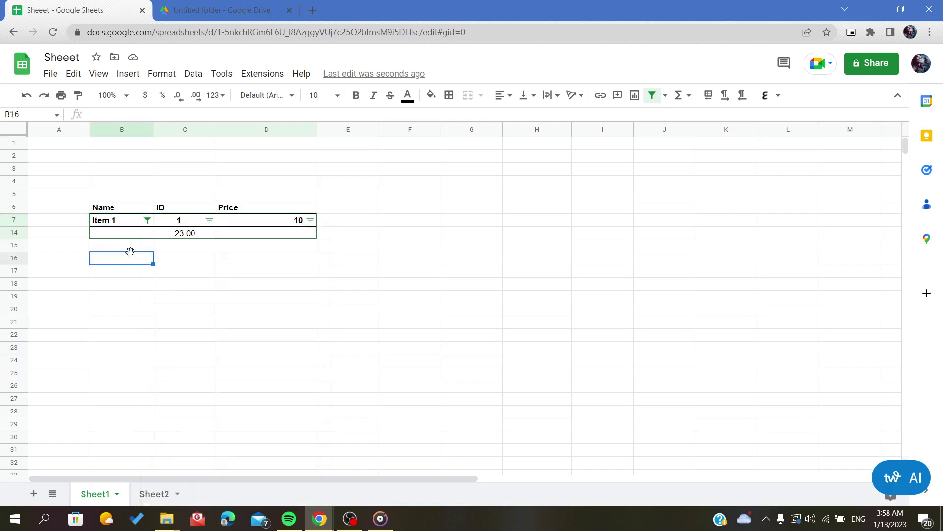
left_click(192, 284)
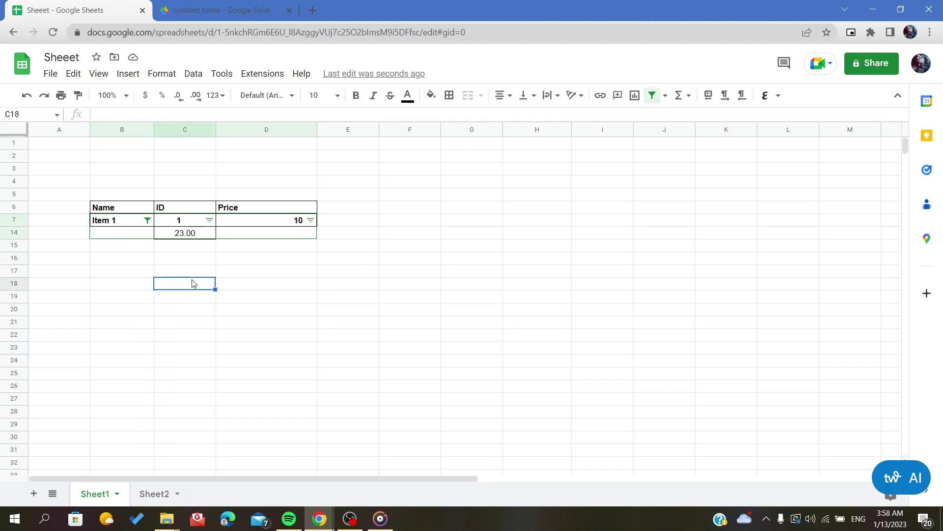
left_click(654, 93)
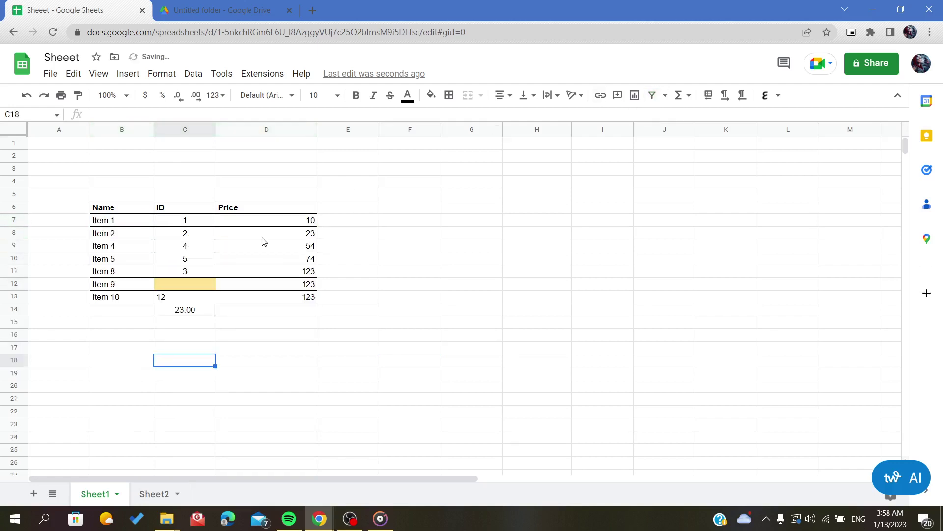
left_click(188, 221)
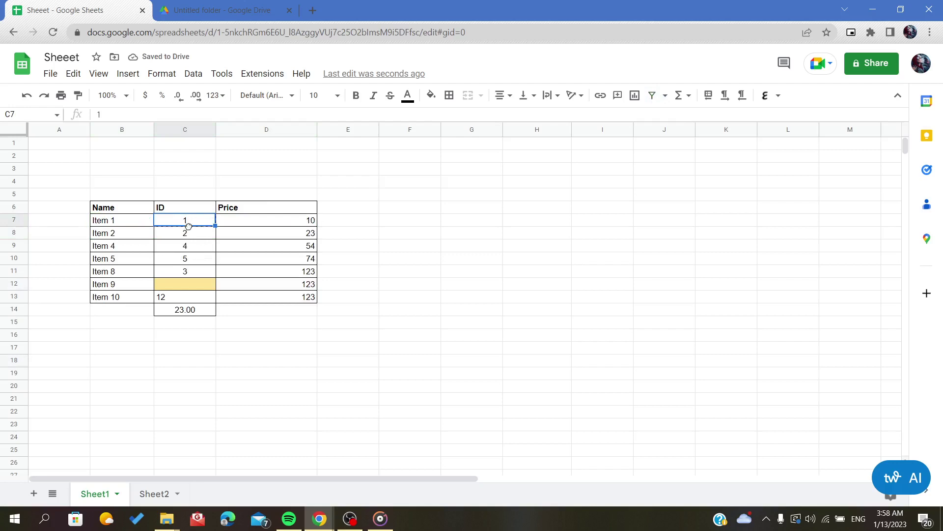
left_click_drag(187, 222, 188, 237)
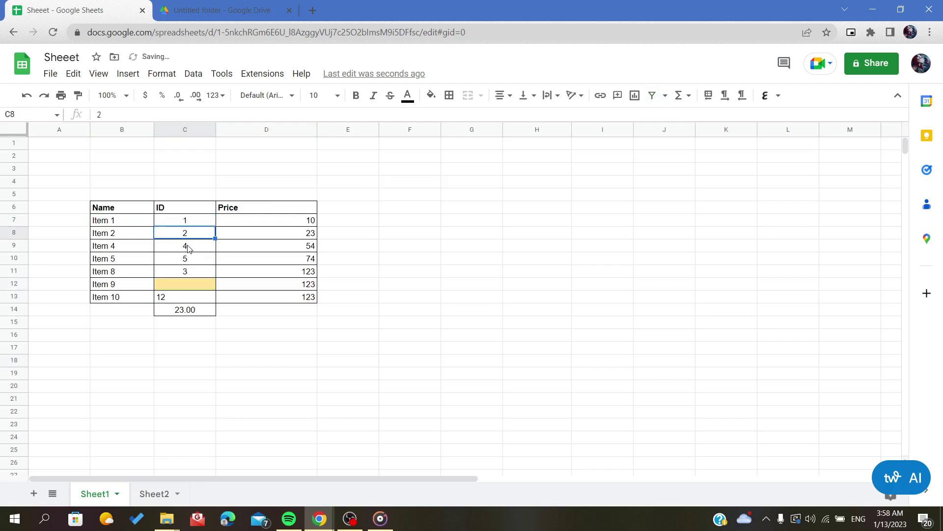
Undo to bring back the filter and tick every value in the Name filter
key("ctrl+z")
left_click(148, 220)
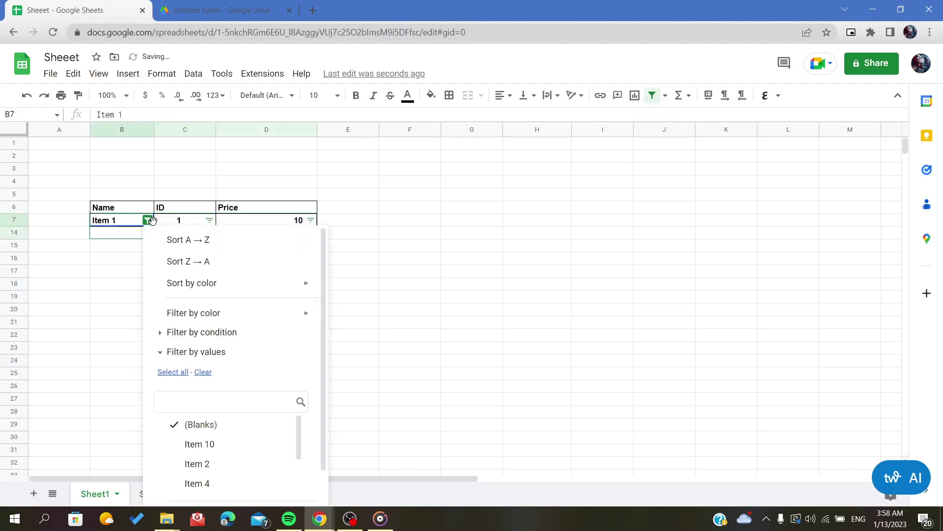
left_click(177, 372)
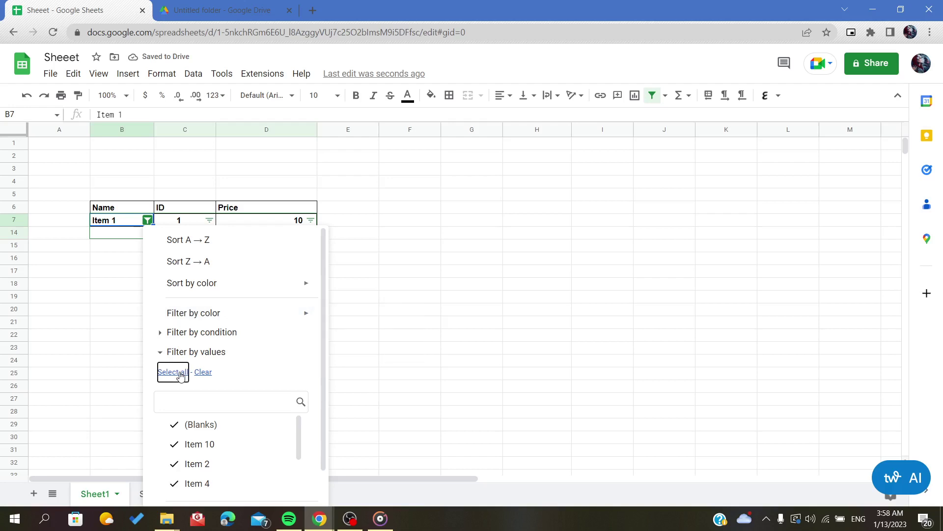
scroll(217, 382, "down", 1)
Apply the all-values Name filter, then filter the ID column to blanks only
left_click(286, 489)
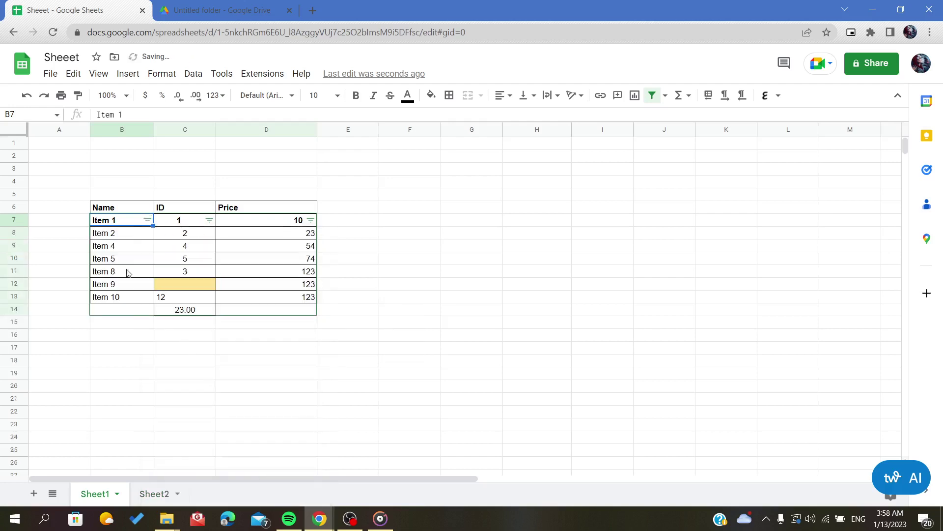
left_click(210, 220)
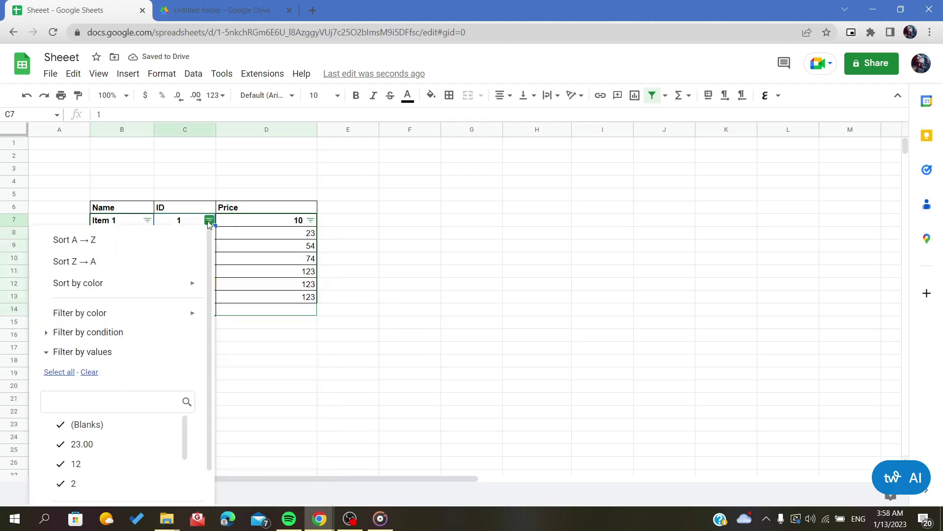
left_click(89, 371)
scroll(57, 427, "down", 2)
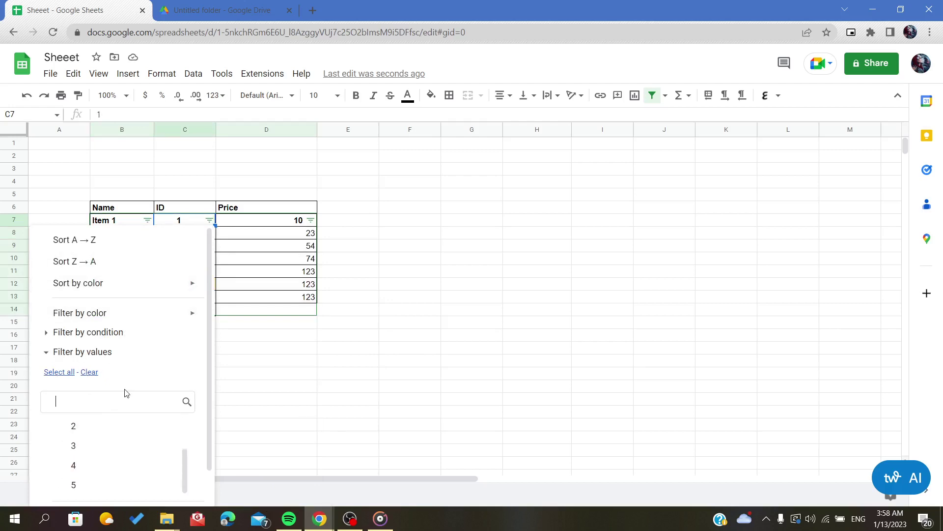
scroll(185, 391, "down", 1)
left_click(177, 488)
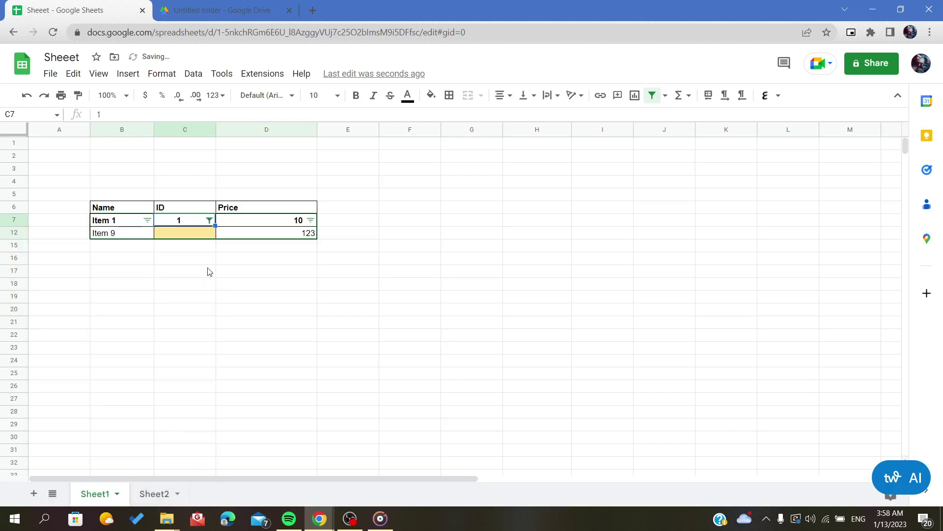
Try deleting Item 9's blank ID cell C12 with shift up, dismissing the error
left_click(200, 235)
right_click(200, 236)
mouse_move(246, 325)
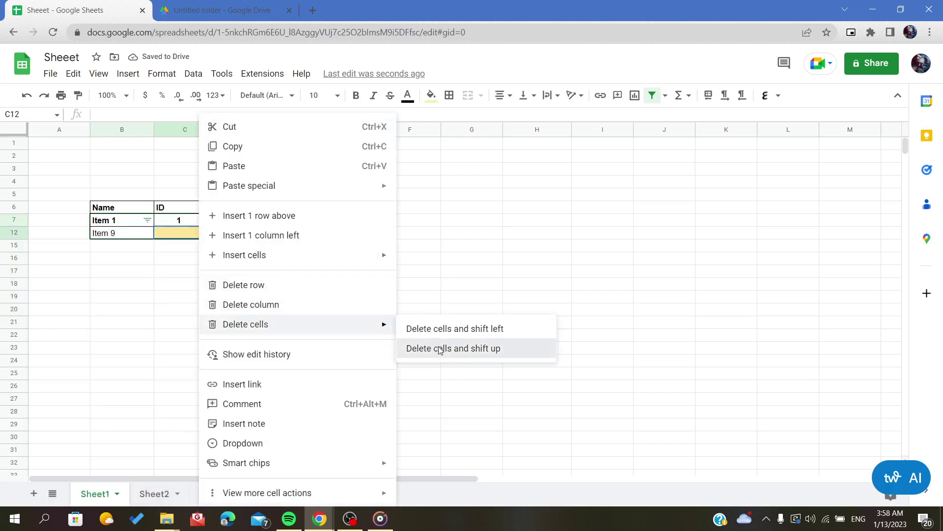
left_click(436, 348)
left_click(598, 307)
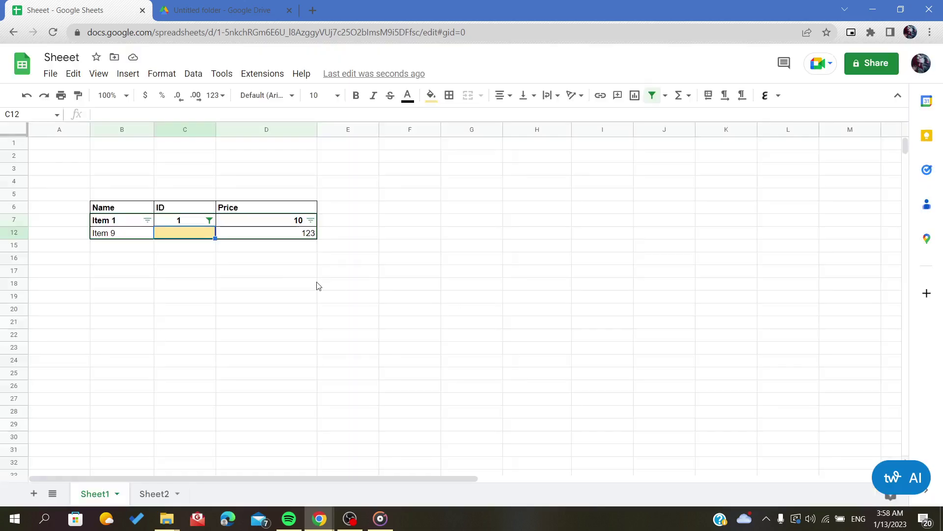
Retry the shift-up deletion of C12, dismiss the filtered-rows error, and reopen its cell actions
right_click(172, 240)
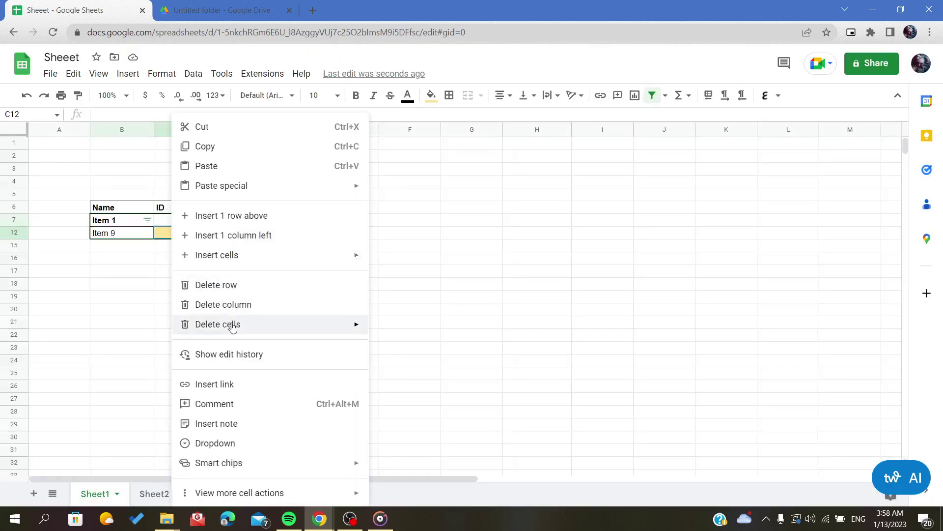
mouse_move(218, 324)
left_click(410, 348)
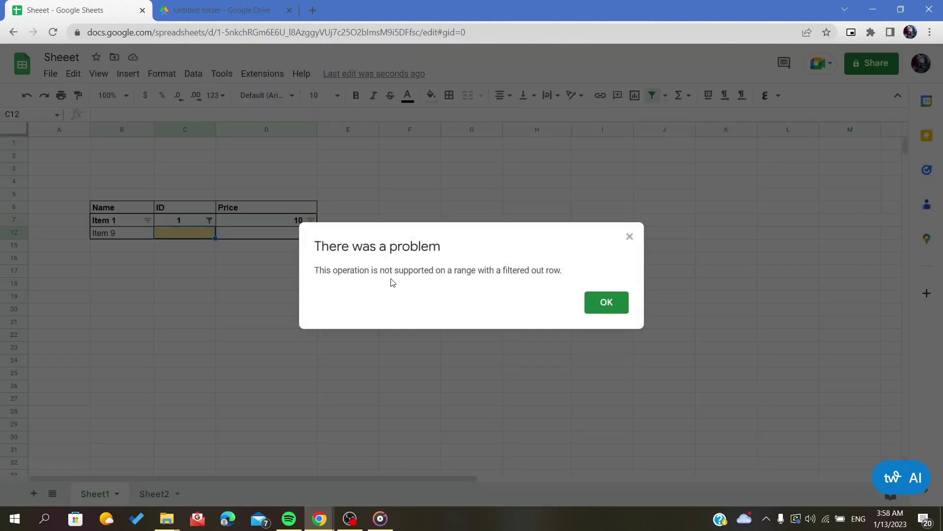
left_click(604, 304)
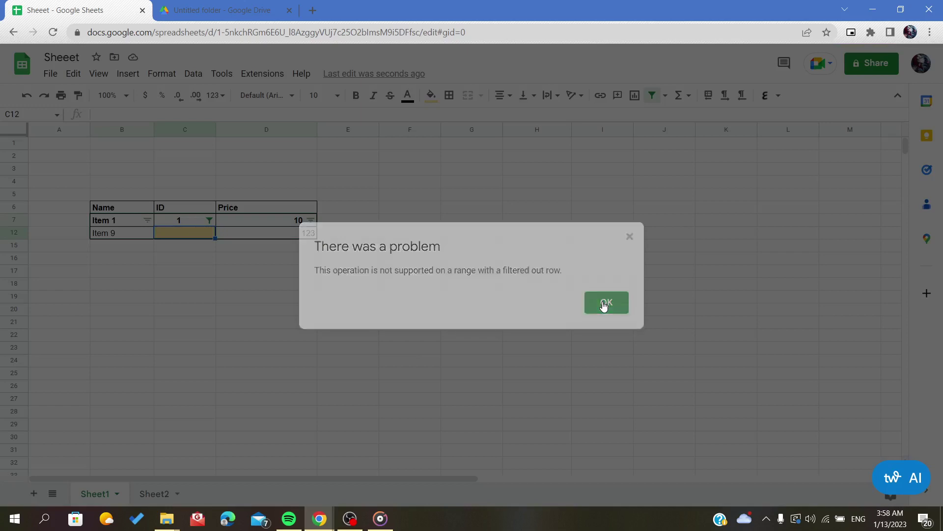
right_click(190, 238)
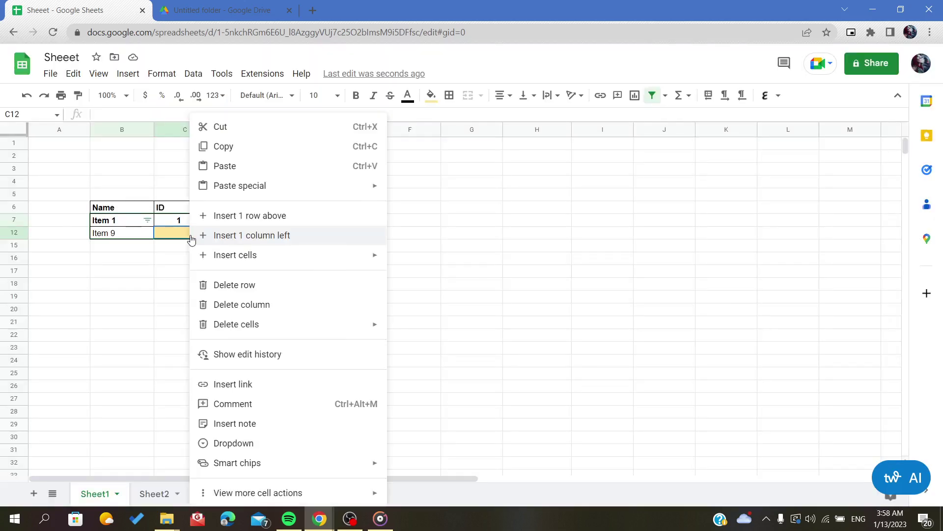
left_click(151, 362)
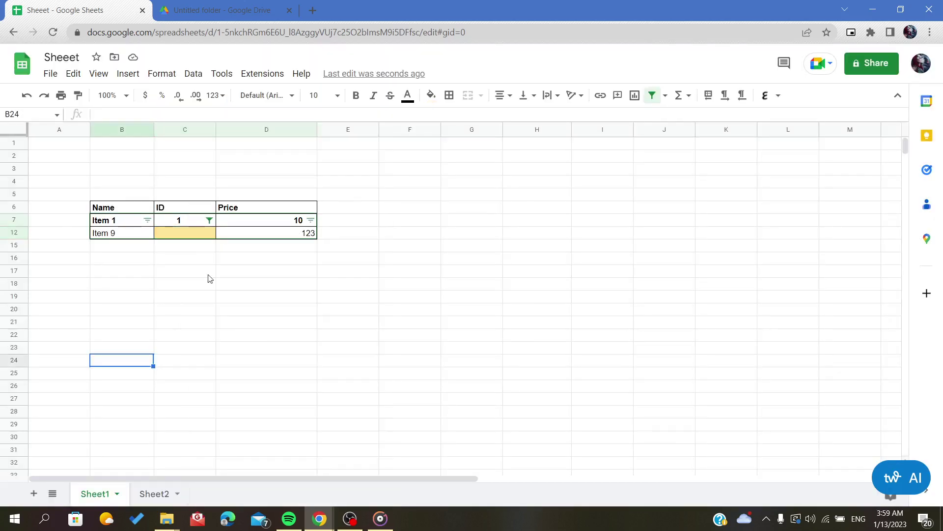
right_click(202, 234)
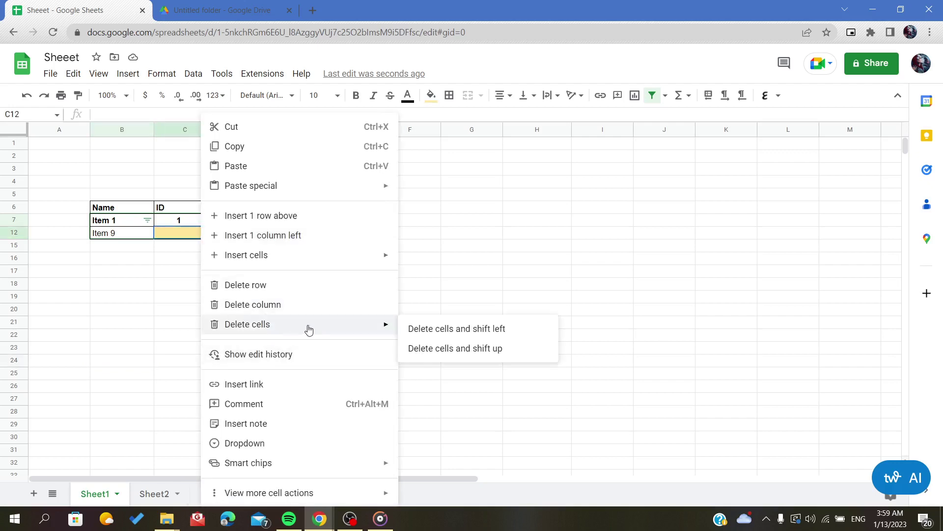
Delete C12 with shift left, moving Item 9's 123 into the ID column
left_click(410, 330)
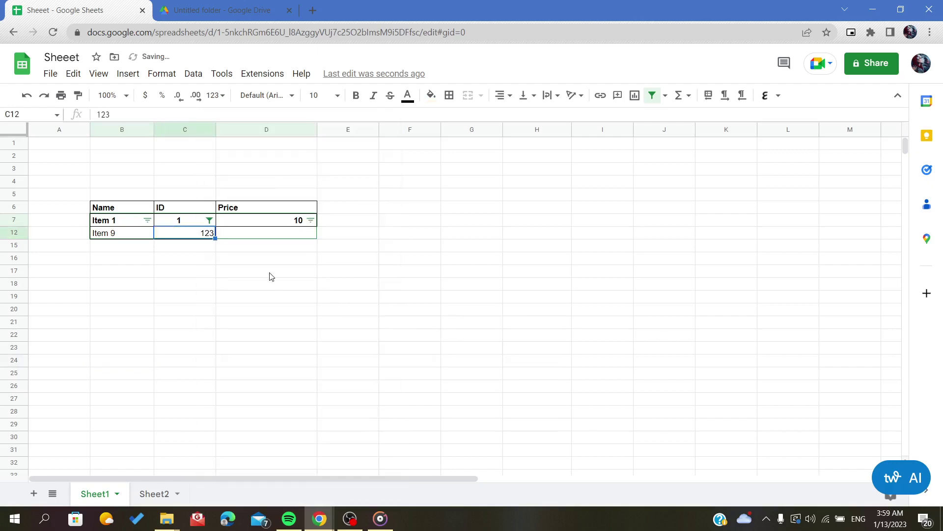
left_click(264, 236)
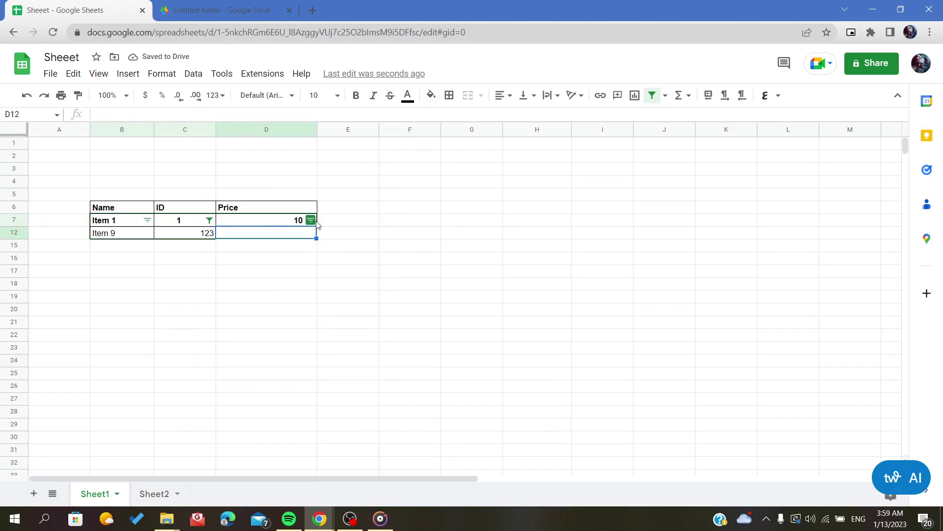
left_click(209, 220)
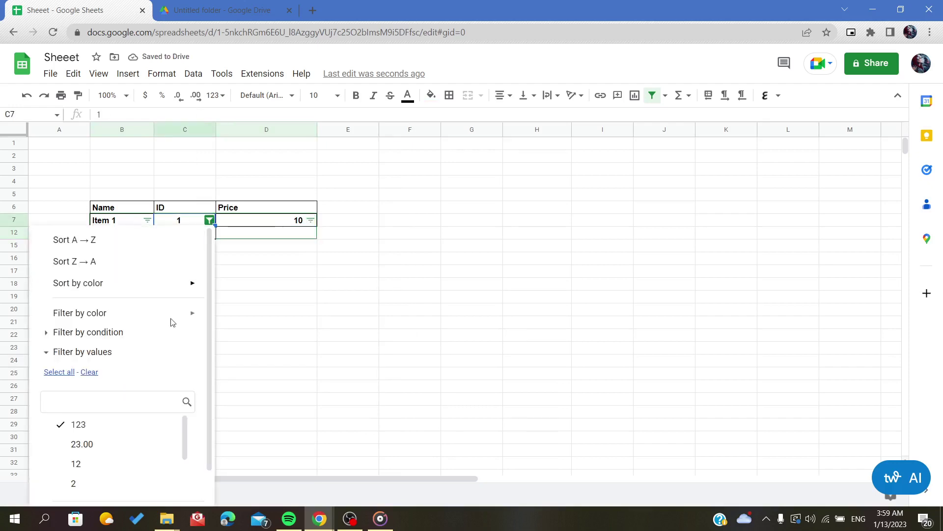
left_click(243, 361)
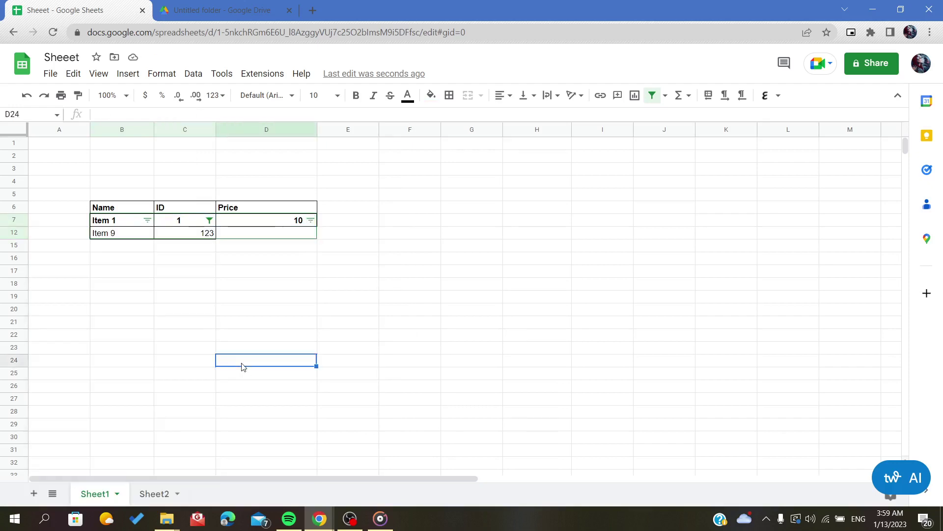
Tick every value in the ID column filter so all rows show
left_click(209, 220)
left_click(61, 372)
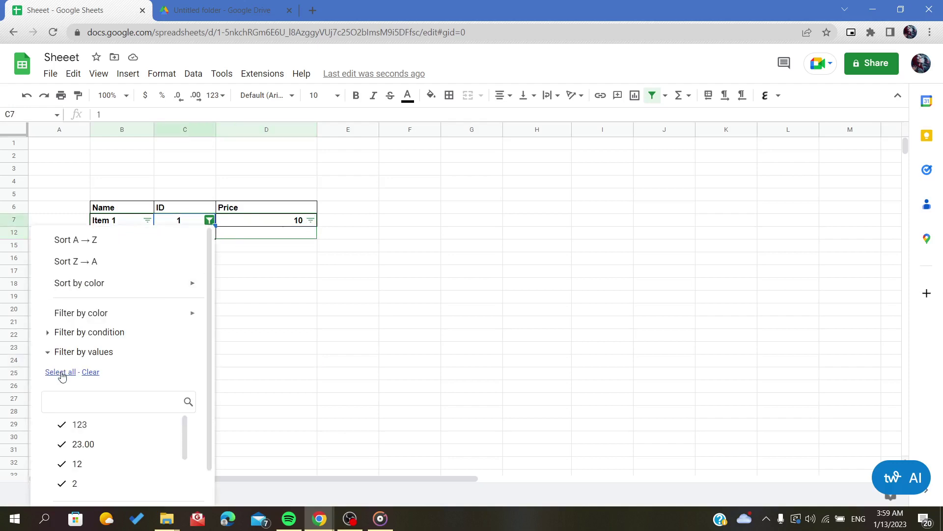
scroll(178, 403, "down", 1)
left_click(179, 489)
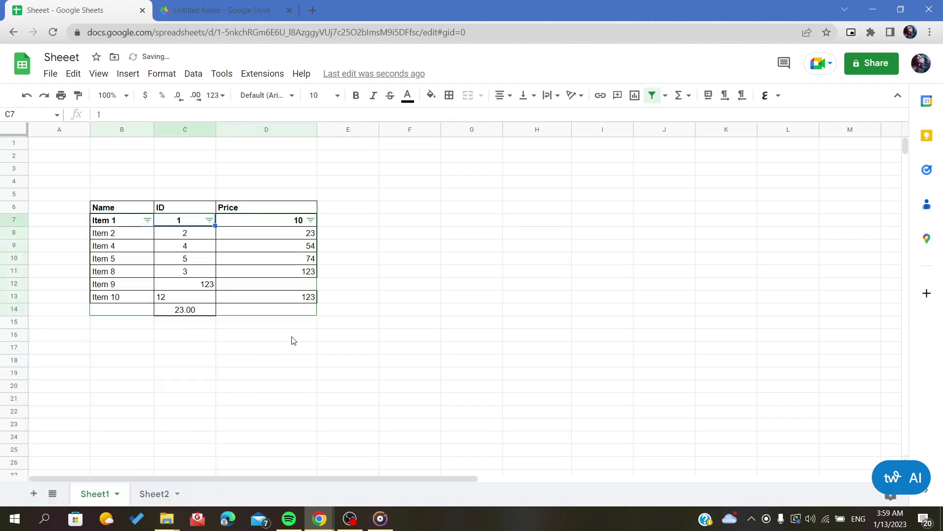
left_click(292, 338)
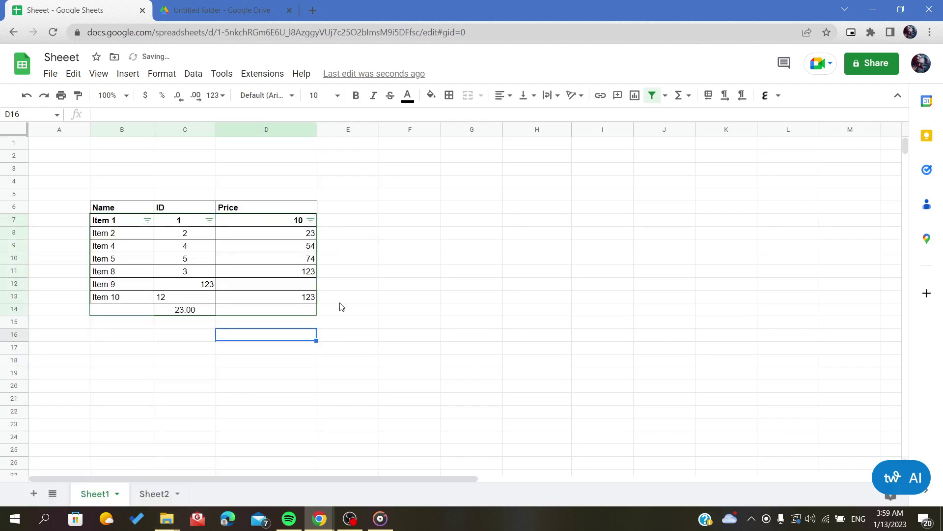
Select the blank cells D12, D14 and B14 together
left_click(272, 289)
left_click(267, 313)
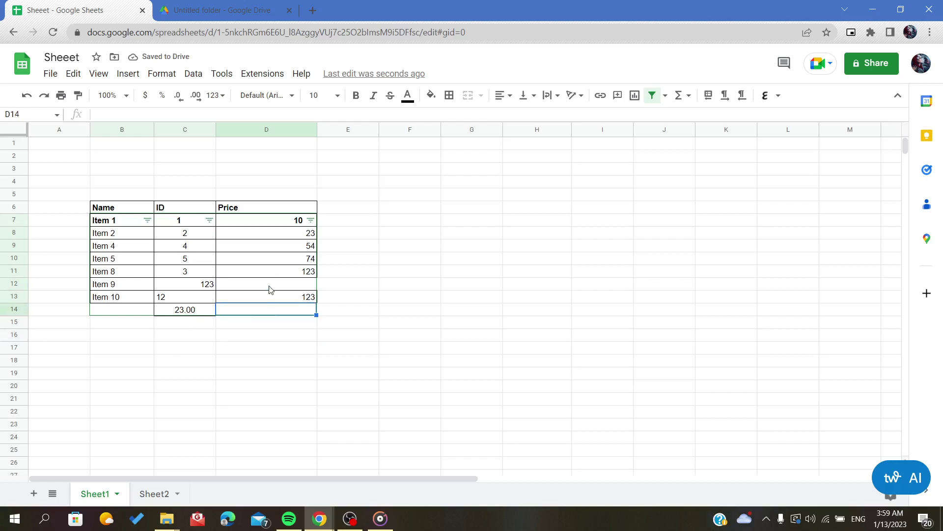
left_click(270, 290, "ctrl")
left_click(137, 313, "ctrl")
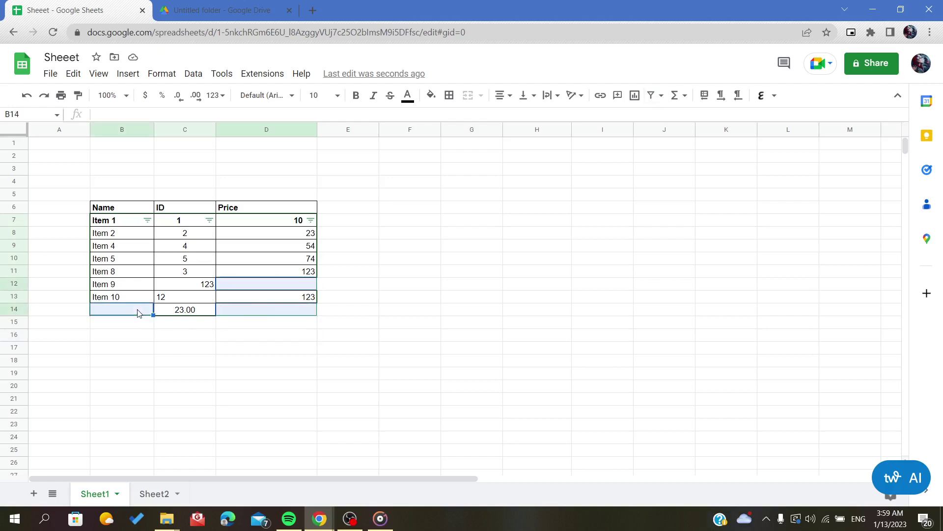
left_click(415, 330)
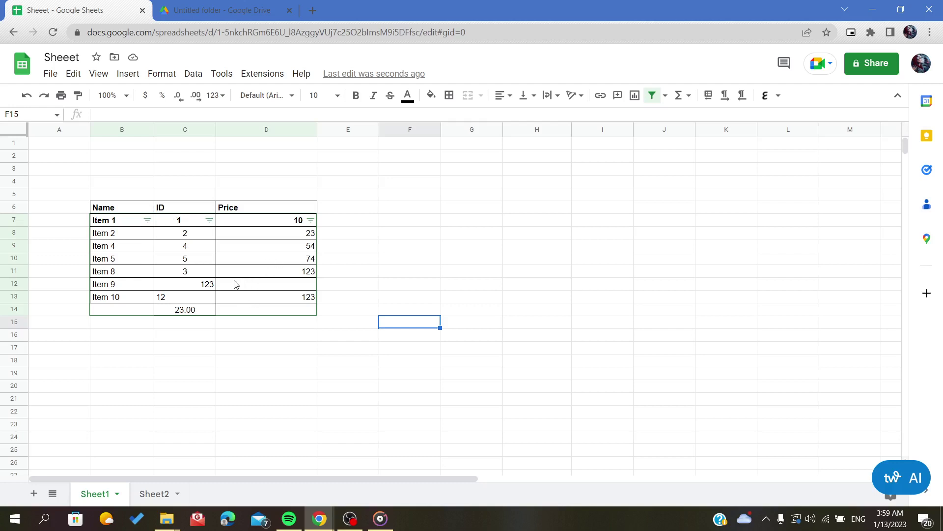
left_click(290, 294)
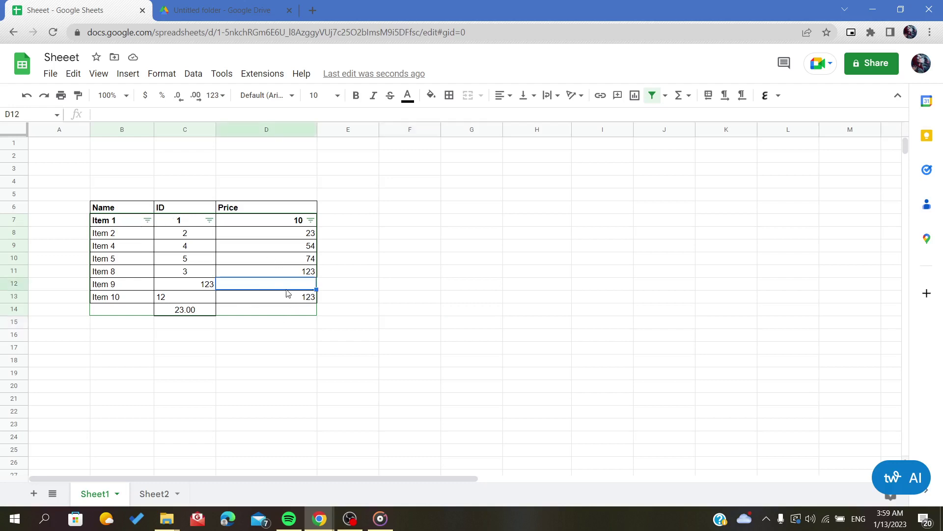
right_click(271, 289)
mouse_move(316, 324)
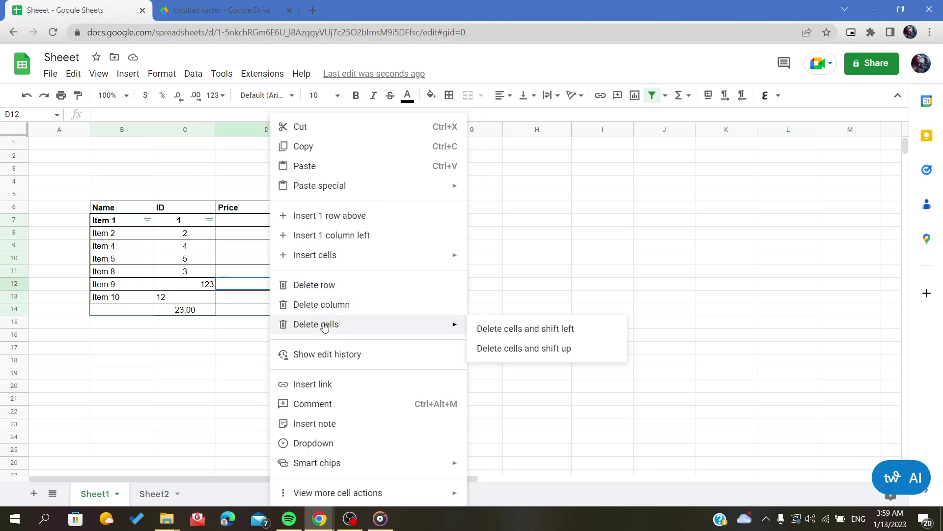
left_click(575, 190)
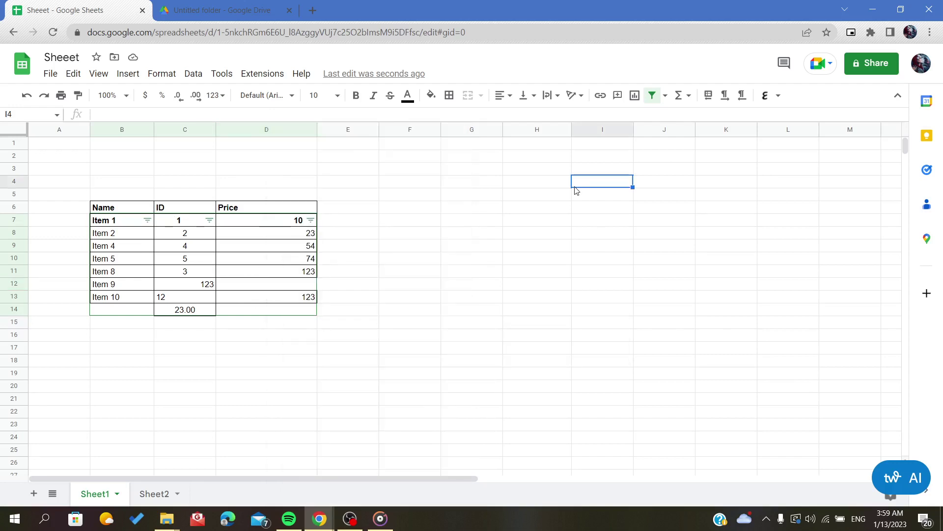
left_click(476, 272)
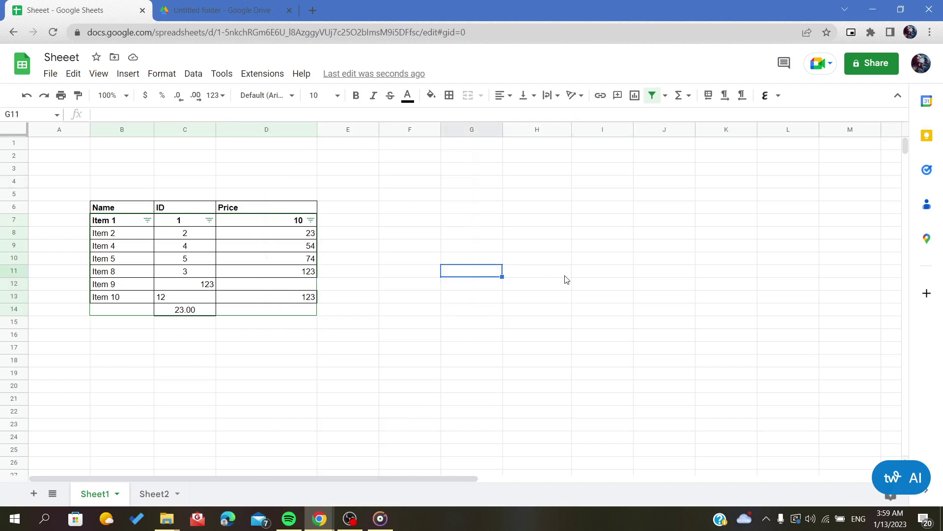